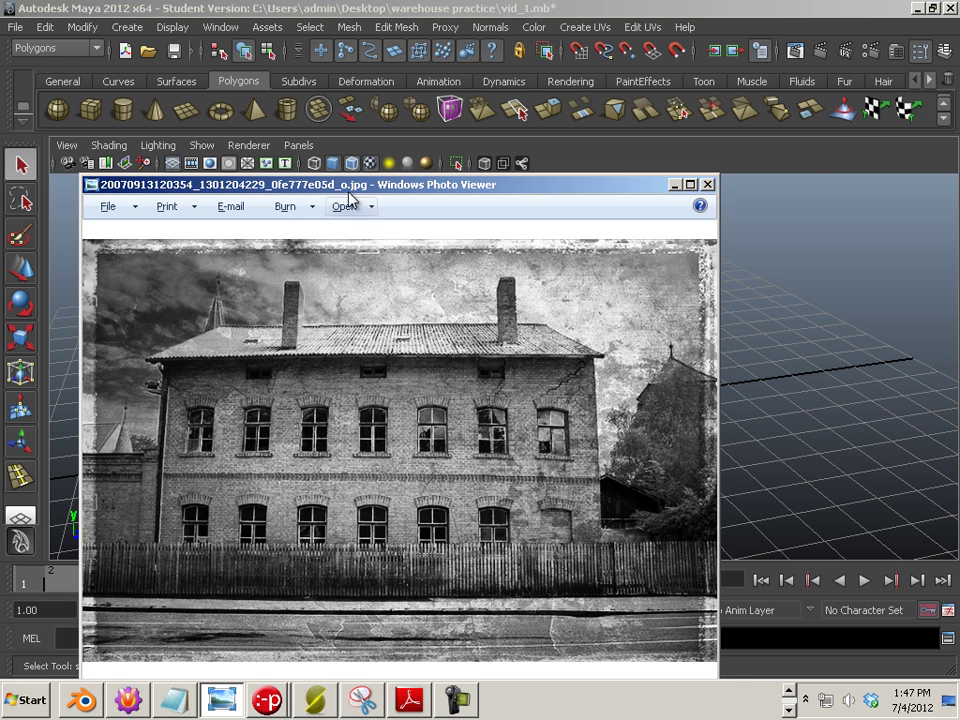
Switch from the reference photo to Maya and return the arched window wall panel to object mode.
left_click(728, 485)
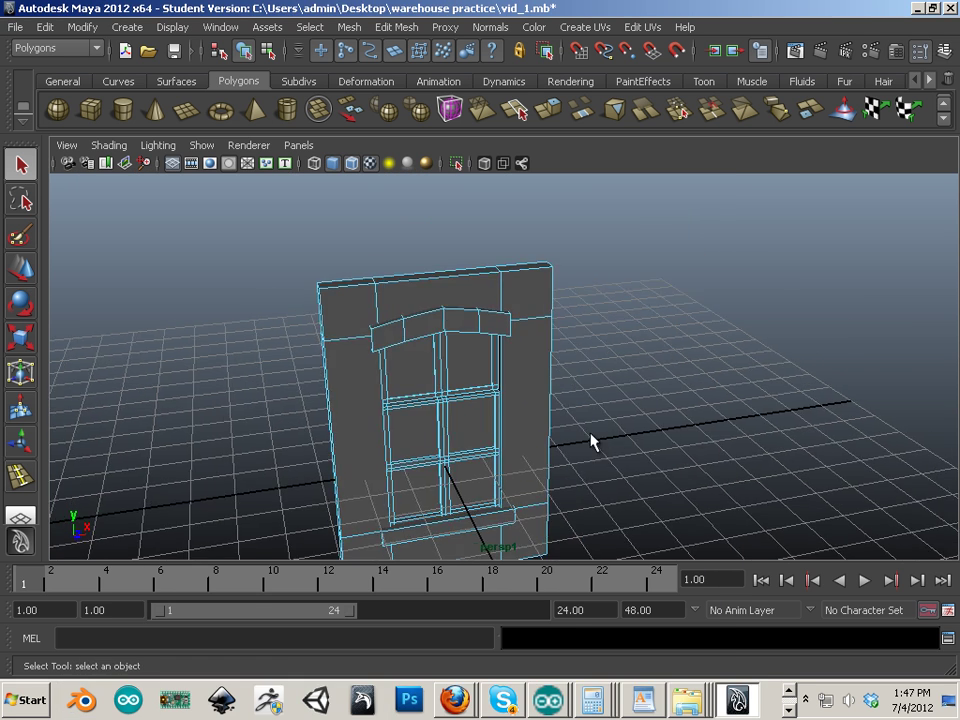
right_click_drag(495, 336, 540, 302)
left_click_drag(540, 302, 407, 347, "alt")
middle_click_drag(407, 347, 443, 384, "alt")
left_click_drag(443, 384, 530, 436, "alt")
right_click_drag(530, 436, 536, 488, "alt")
middle_click_drag(536, 488, 541, 446, "alt")
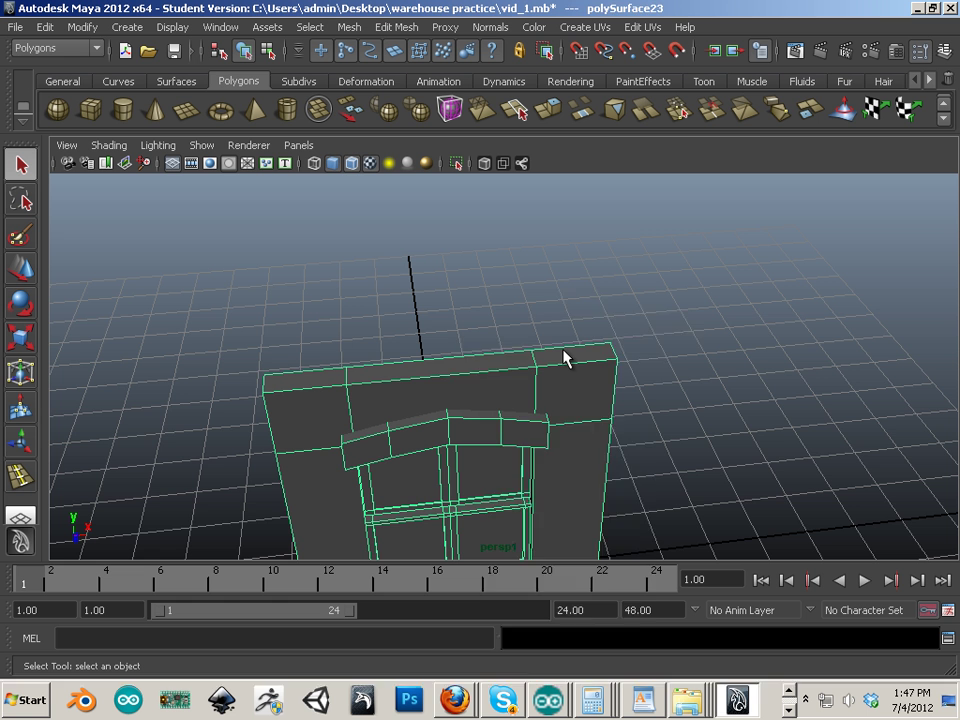
Duplicate the three faces along the top of the window wall panel and raise the copies slightly above it.
right_click_drag(563, 350, 560, 388)
left_click(553, 355)
left_click(441, 367, "shift")
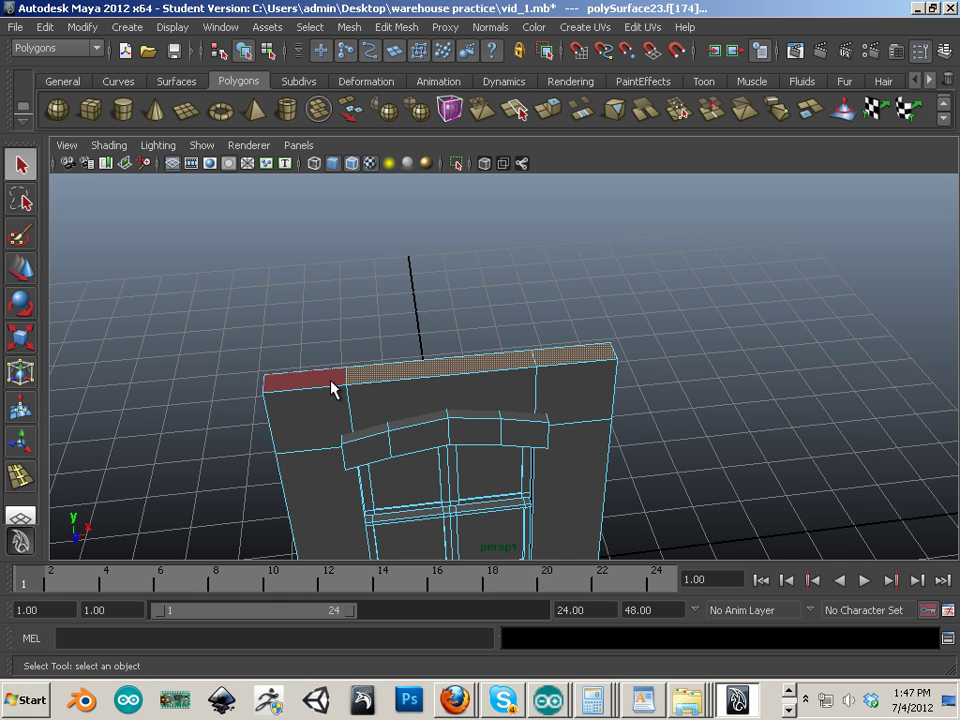
left_click(331, 383, "shift")
right_click_drag(650, 486, 512, 445, "alt")
left_click_drag(512, 445, 420, 372, "alt")
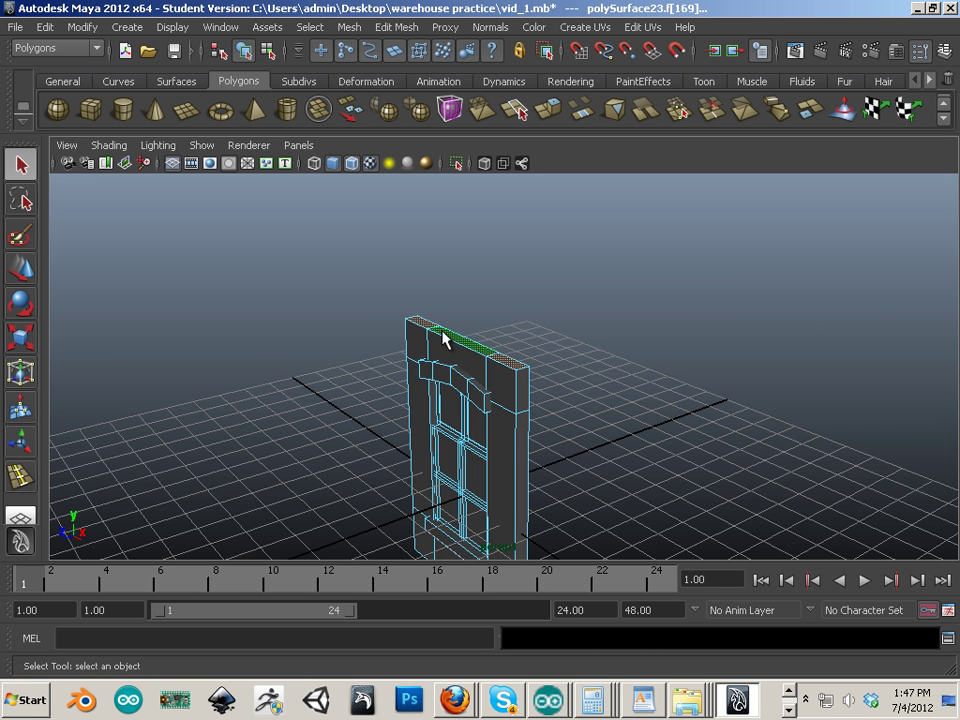
left_click(390, 27)
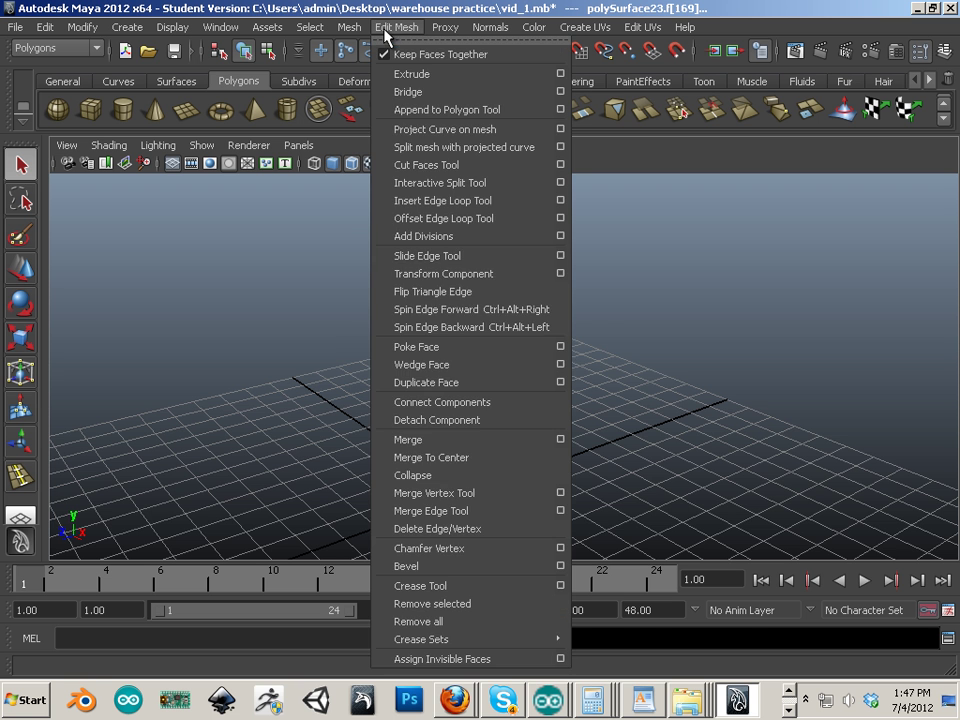
left_click(407, 364)
left_click_drag(298, 394, 352, 373, "alt")
left_click_drag(402, 273, 406, 265)
Extrude the three duplicated top faces upward together to form a tall solid wall block above the window panel.
mouse_move(492, 333)
left_mouse_down("alt")
mouse_move(506, 429)
mouse_move(510, 332)
left_mouse_up("alt")
right_click(509, 338)
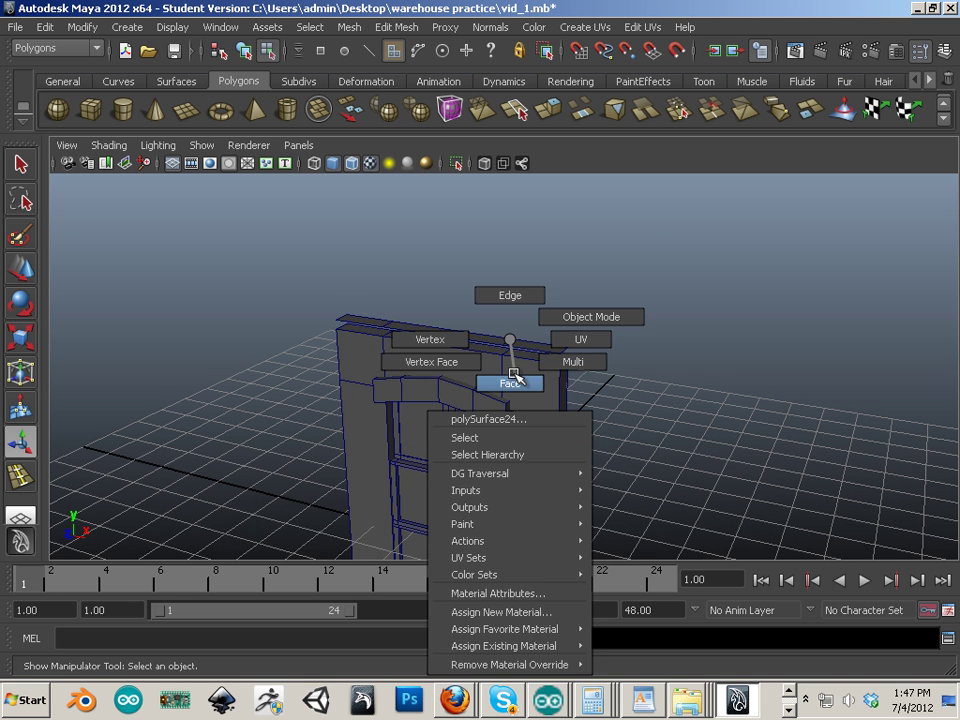
left_click(510, 381)
left_click(519, 346)
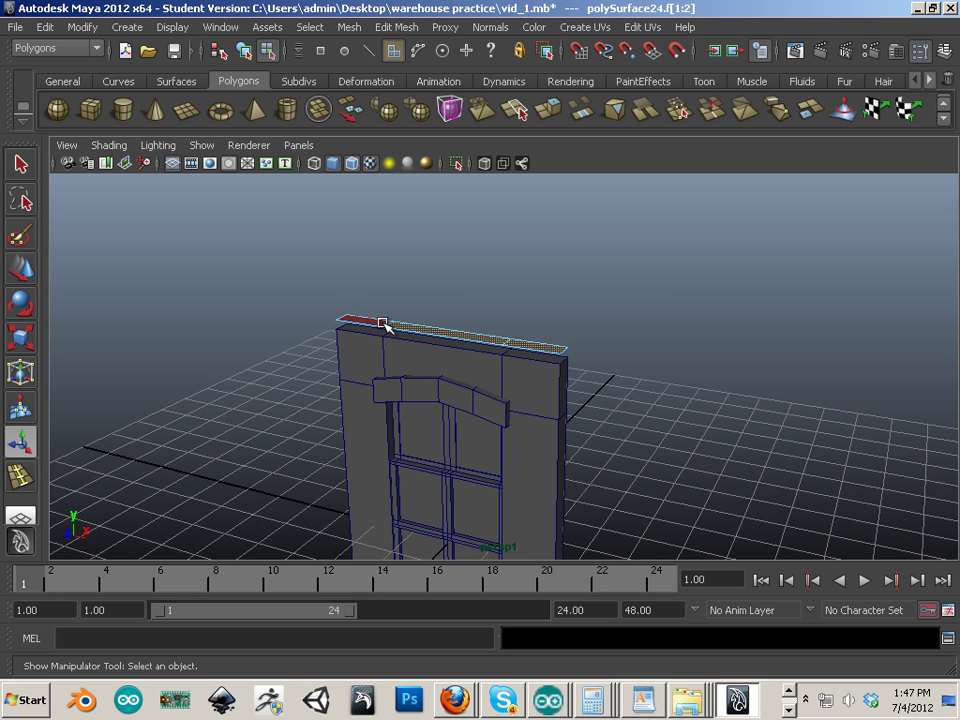
left_click_drag(522, 359, 560, 384, "alt")
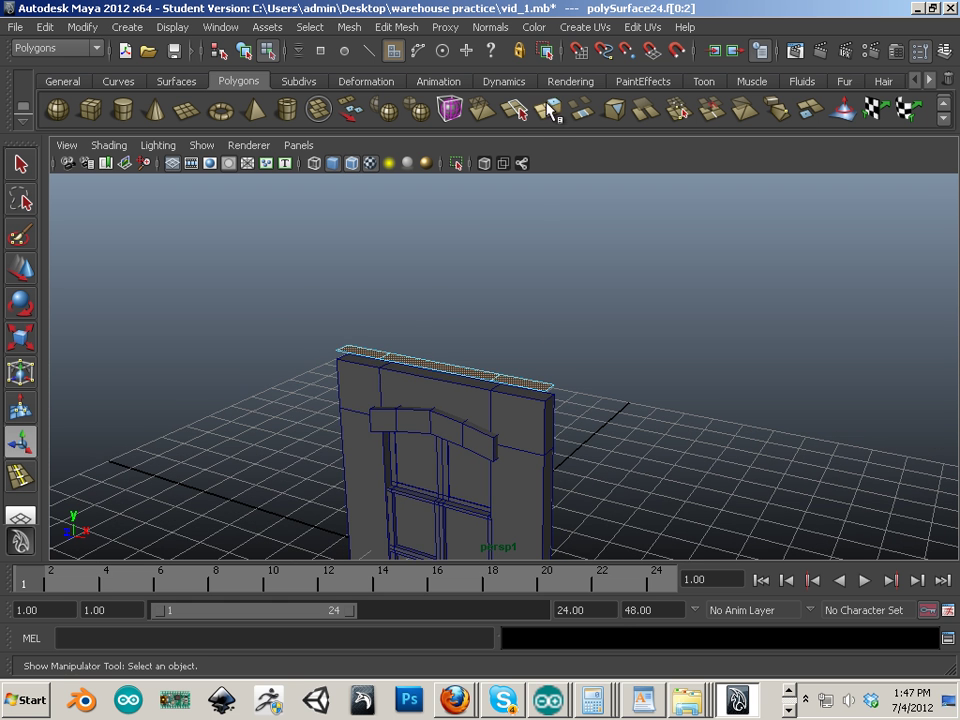
left_click(549, 109)
left_click_drag(360, 299, 381, 128)
left_click(215, 352)
left_click_drag(215, 352, 365, 342, "alt")
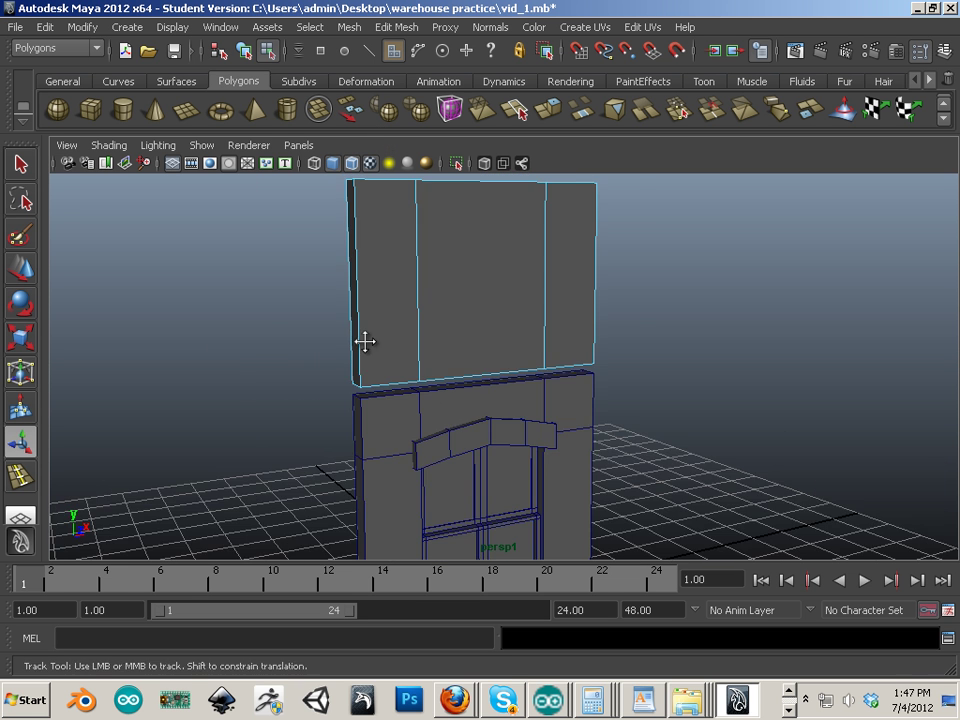
Return the upper wall block to object mode and center its pivot.
middle_click_drag(365, 342, 330, 338, "alt")
left_click_drag(330, 338, 266, 347, "alt")
right_click_drag(266, 347, 332, 363, "alt")
middle_click_drag(332, 363, 348, 379, "alt")
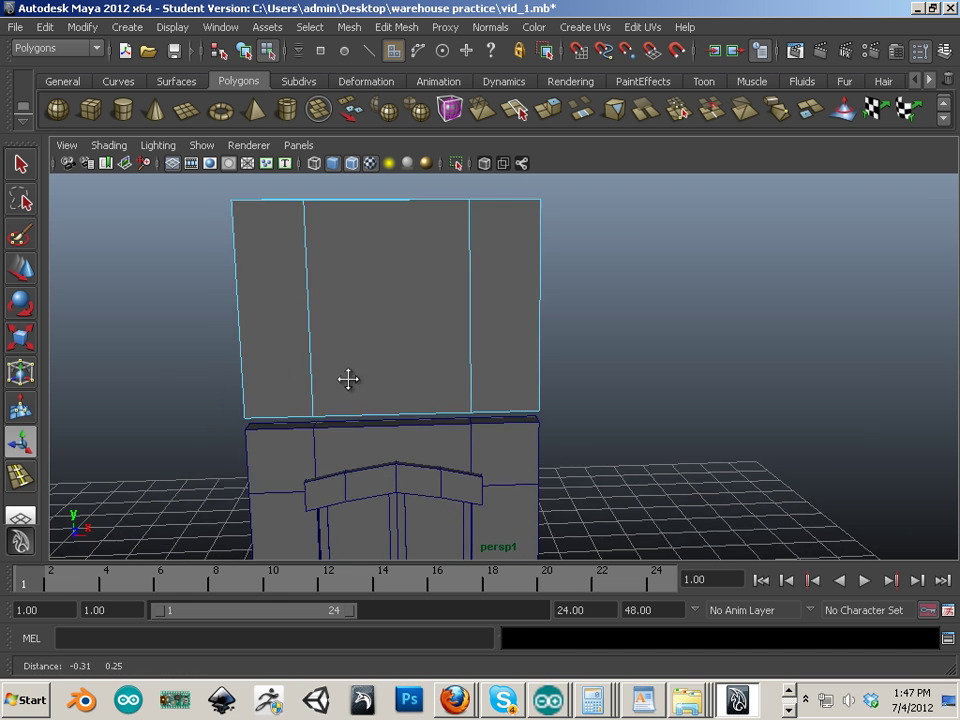
right_click_drag(439, 341, 482, 320)
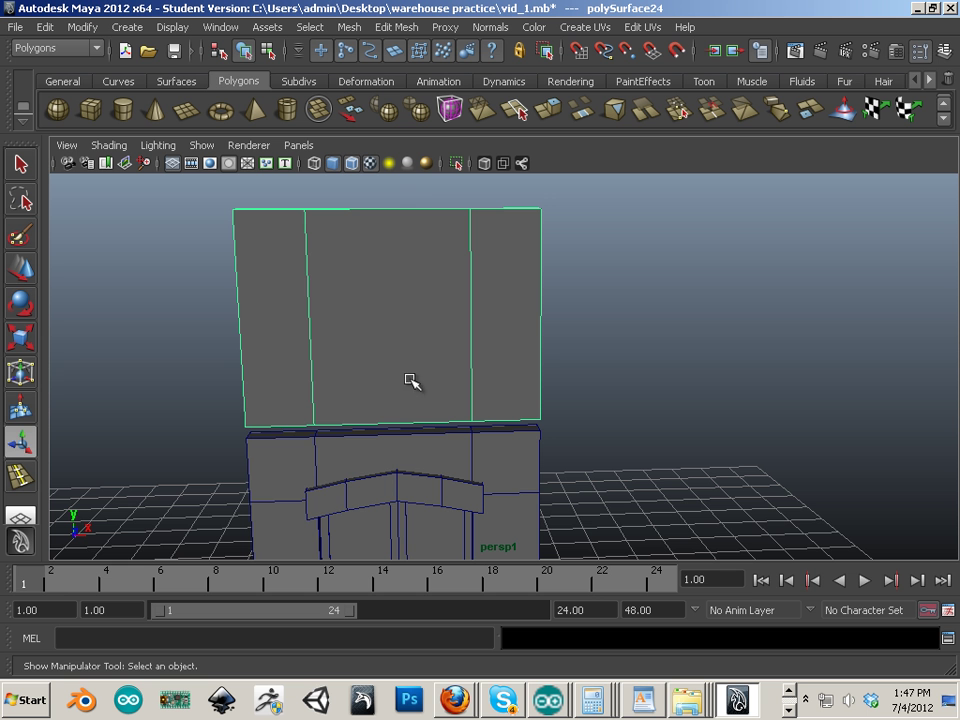
left_click(25, 272)
left_click_drag(390, 319, 568, 368, "alt")
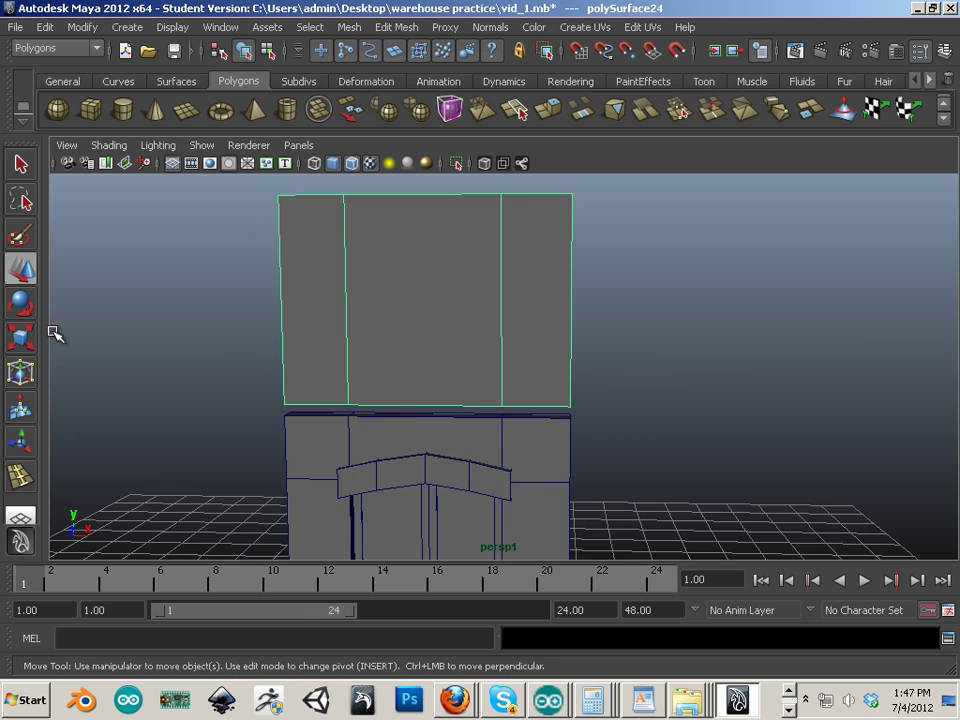
left_click(82, 27)
left_click(129, 200)
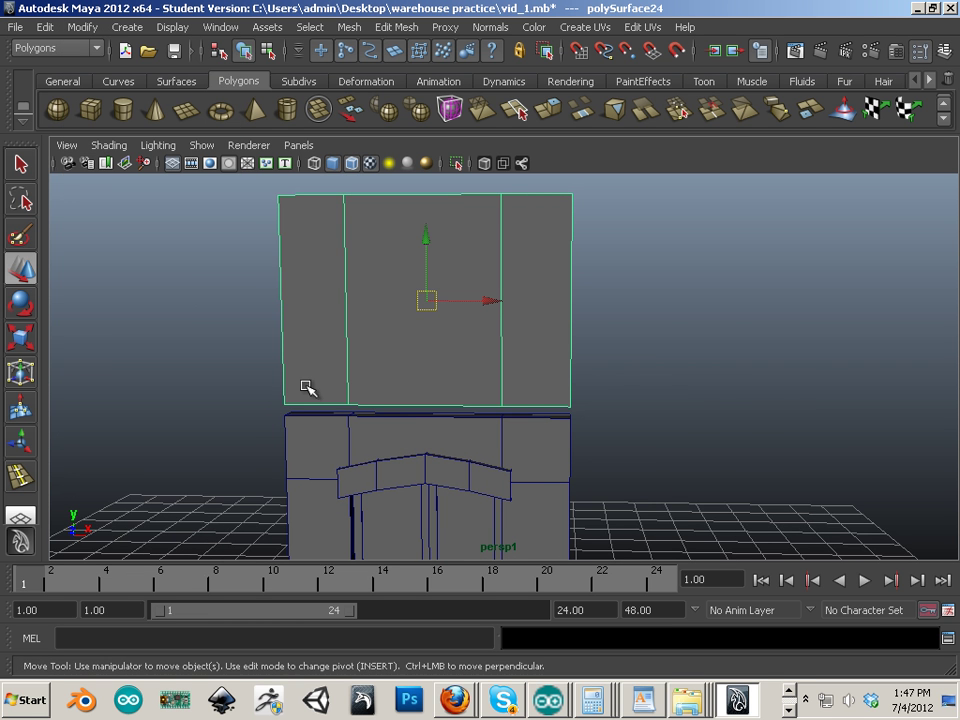
Duplicate the upper wall block and move the copy along X so it stands beside the original with a gap.
key("ctrl+d")
left_click_drag(492, 300, 790, 362)
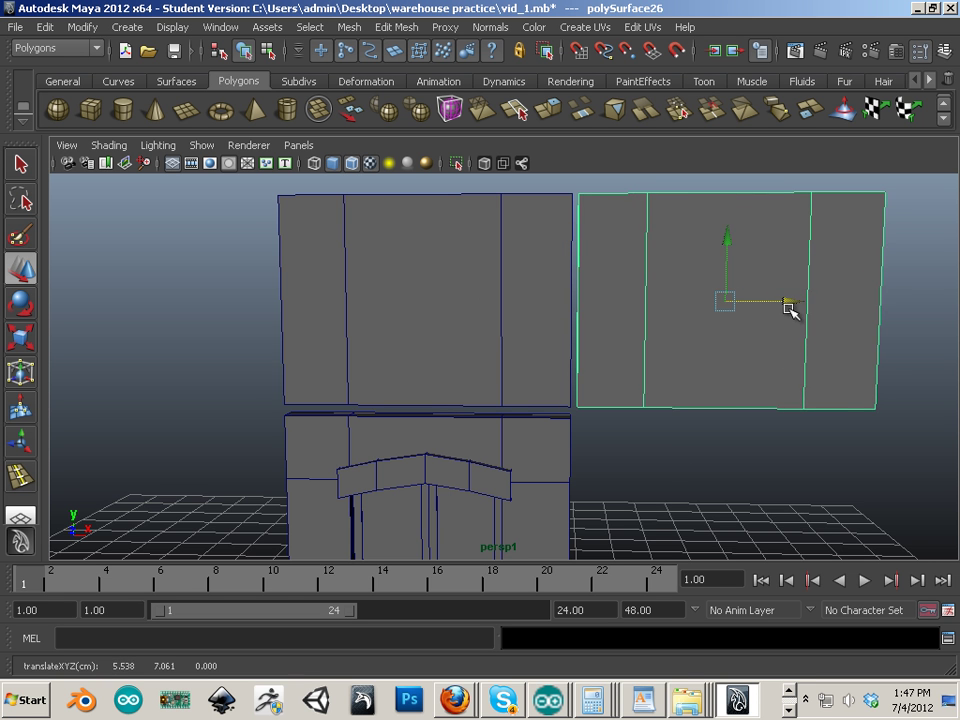
left_click_drag(790, 312, 795, 392)
Insert two horizontal edge loops in the original upper wall block, one near its top and one near its bottom.
left_click(437, 313)
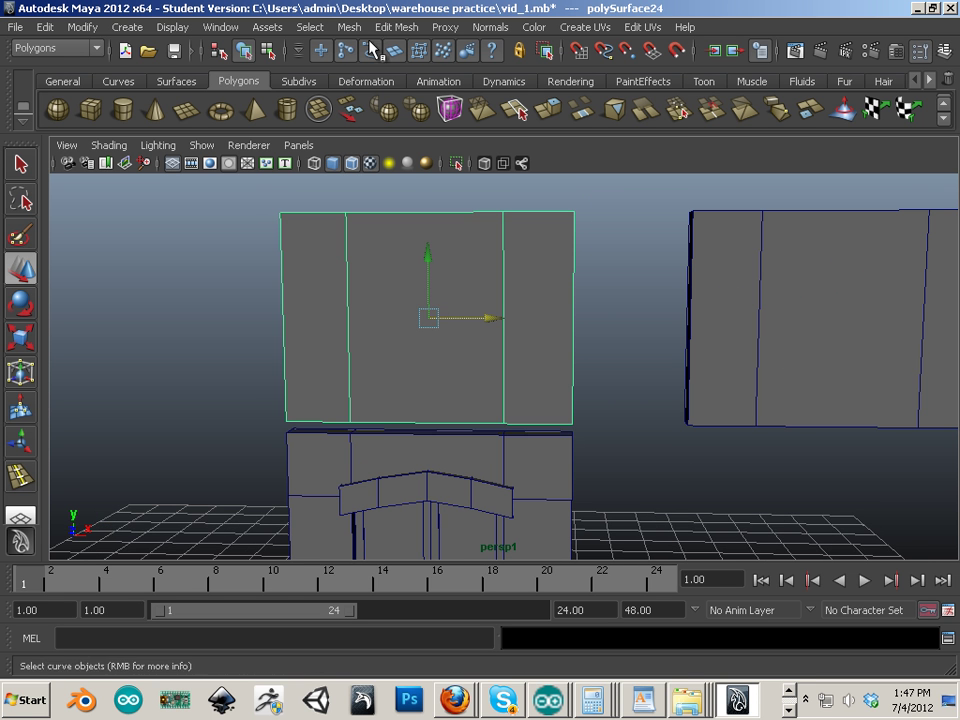
left_click(398, 27)
left_click(420, 208)
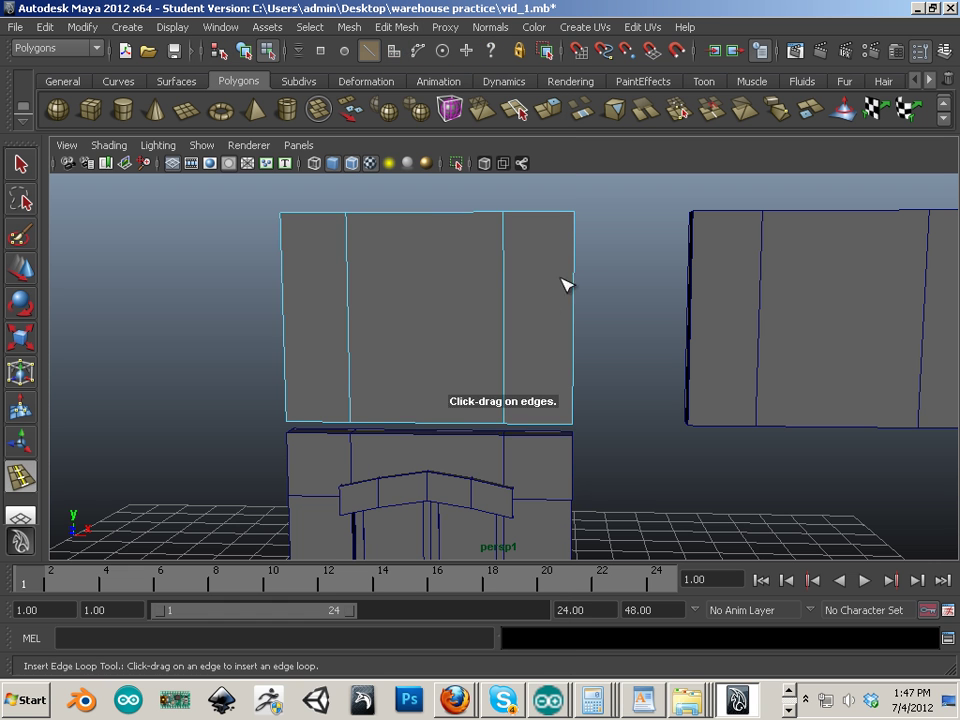
left_click_drag(577, 268, 575, 253)
left_click_drag(577, 368, 562, 387)
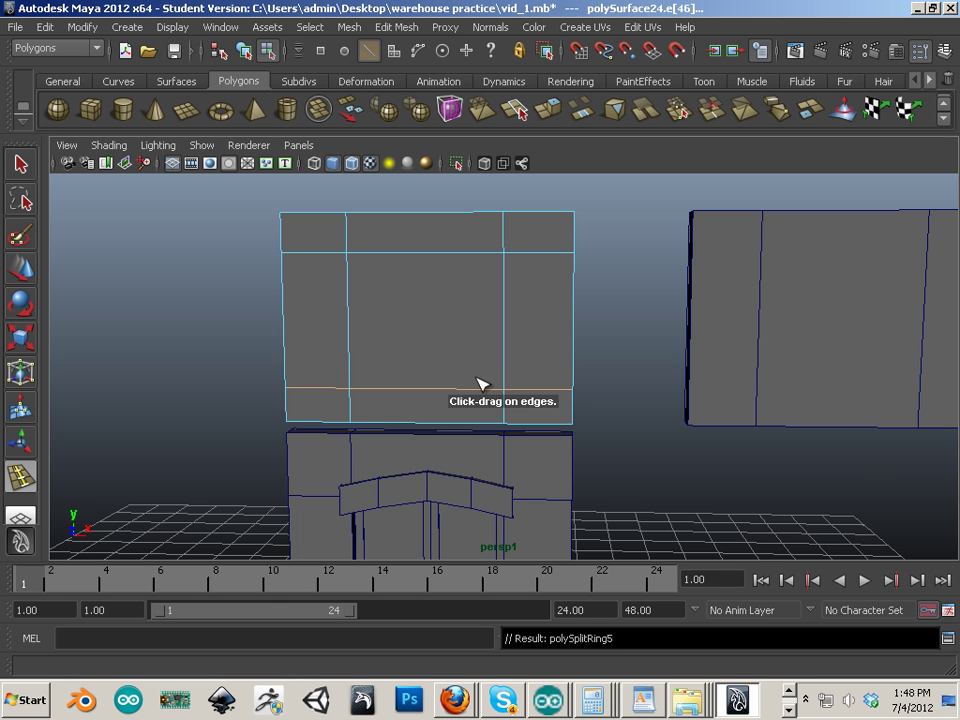
Delete the front and back center faces of the upper wall block to cut a rectangular opening through it.
left_click(20, 268)
right_click_drag(388, 335, 398, 373)
left_click(455, 333)
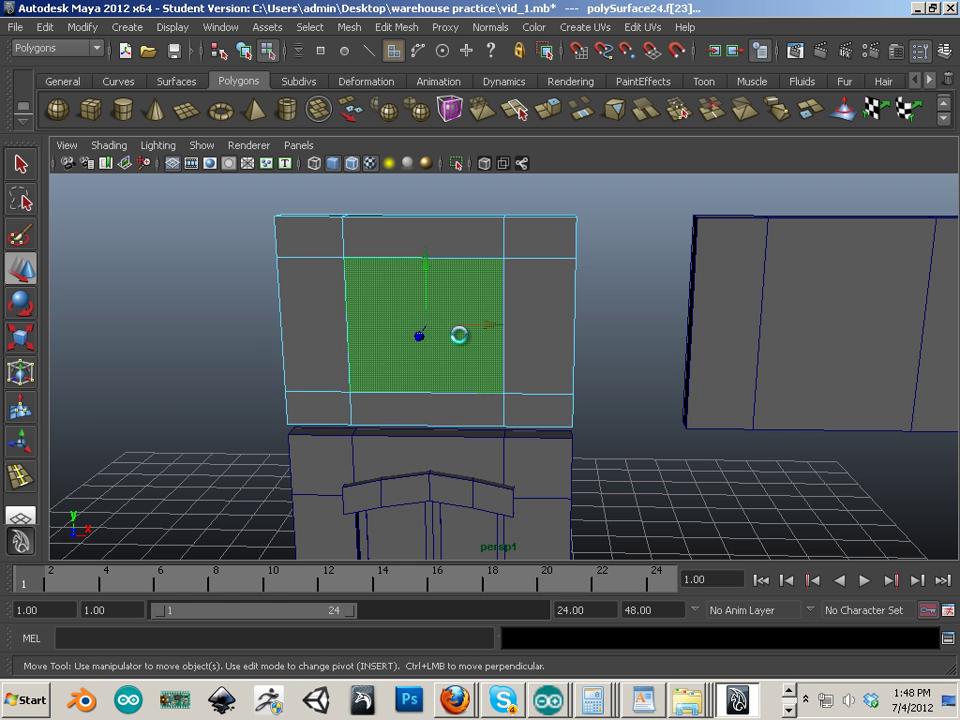
key("Delete")
Bridge the front and back edges along the opening's left side and top to close the wall thickness there.
left_click_drag(453, 333, 379, 343, "alt")
right_click_drag(364, 295, 383, 263)
left_click(364, 288)
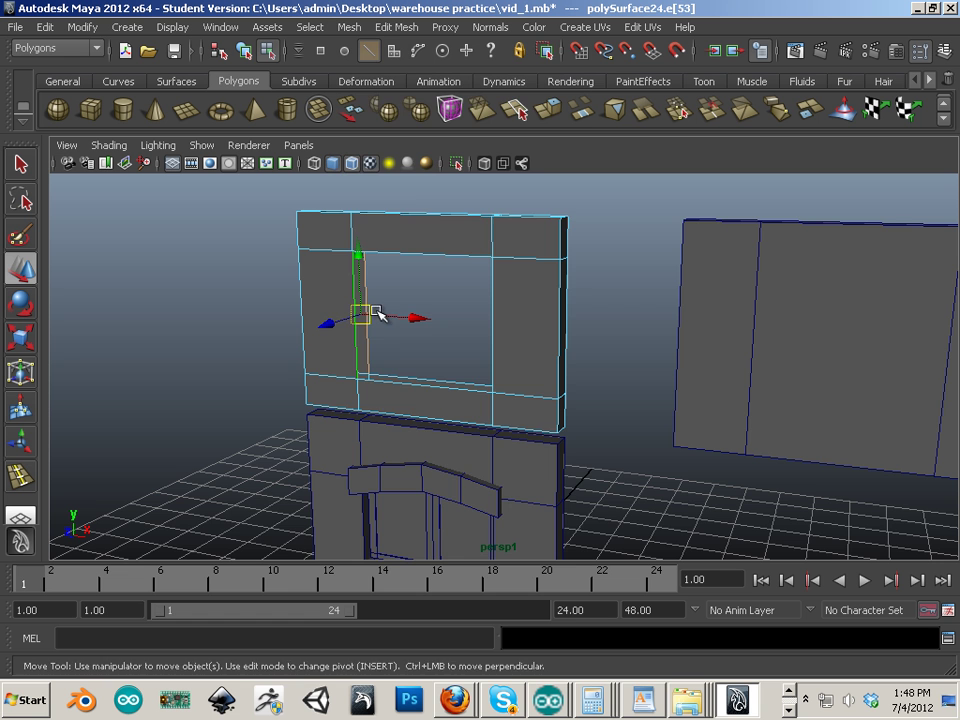
left_click(355, 28)
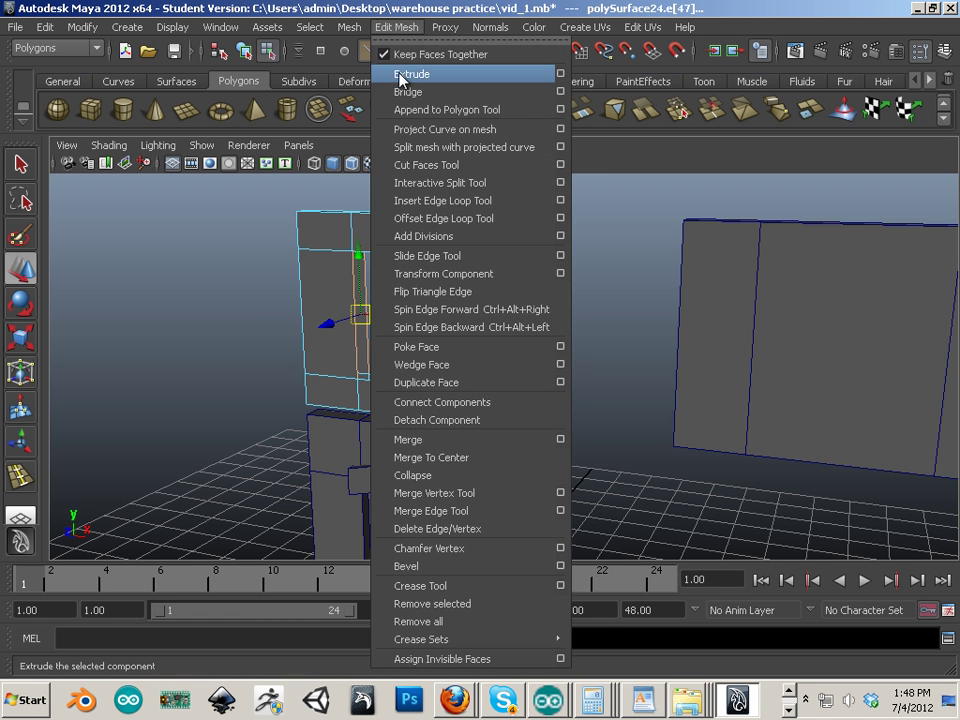
left_click(408, 91)
key("t")
left_click_drag(377, 197, 332, 287, "alt")
left_click(383, 262)
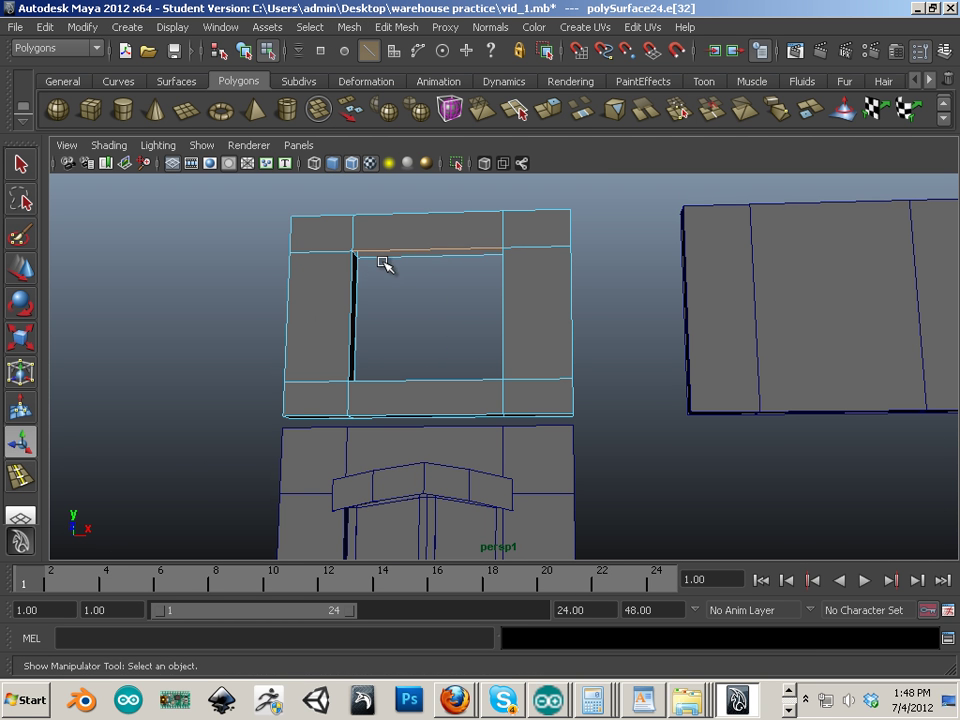
left_click(399, 28)
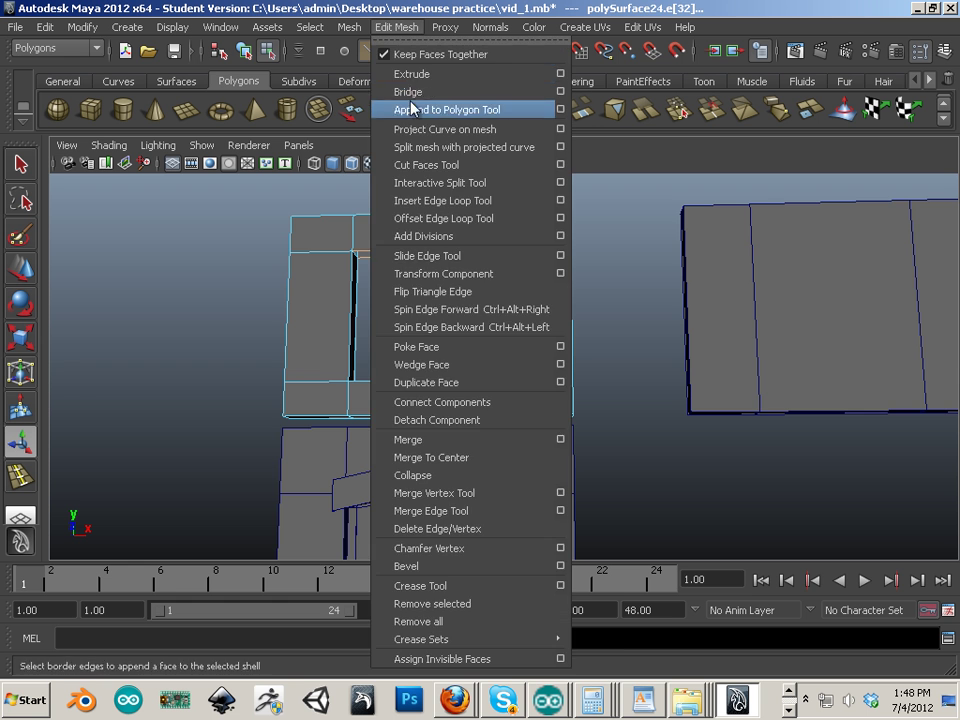
left_click(400, 91)
Bridge the front and back edges along the opening's right side and bottom to finish closing the wall thickness.
left_click_drag(388, 393, 471, 403, "alt")
left_click(526, 322)
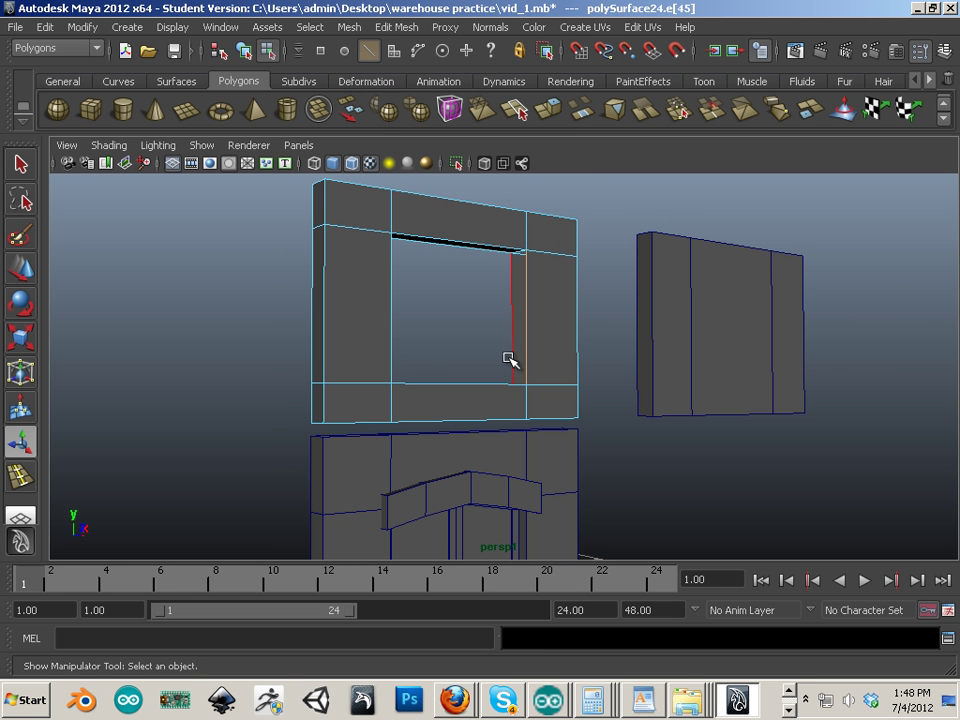
left_click(380, 28)
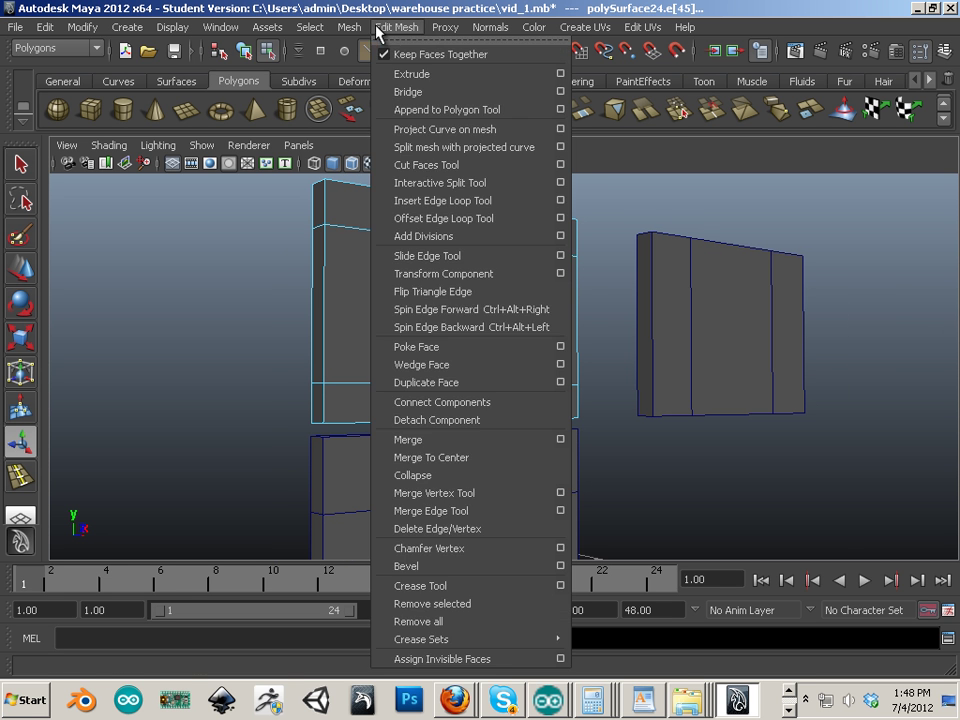
left_click(401, 92)
left_click_drag(257, 305, 418, 428, "alt")
left_click(451, 432)
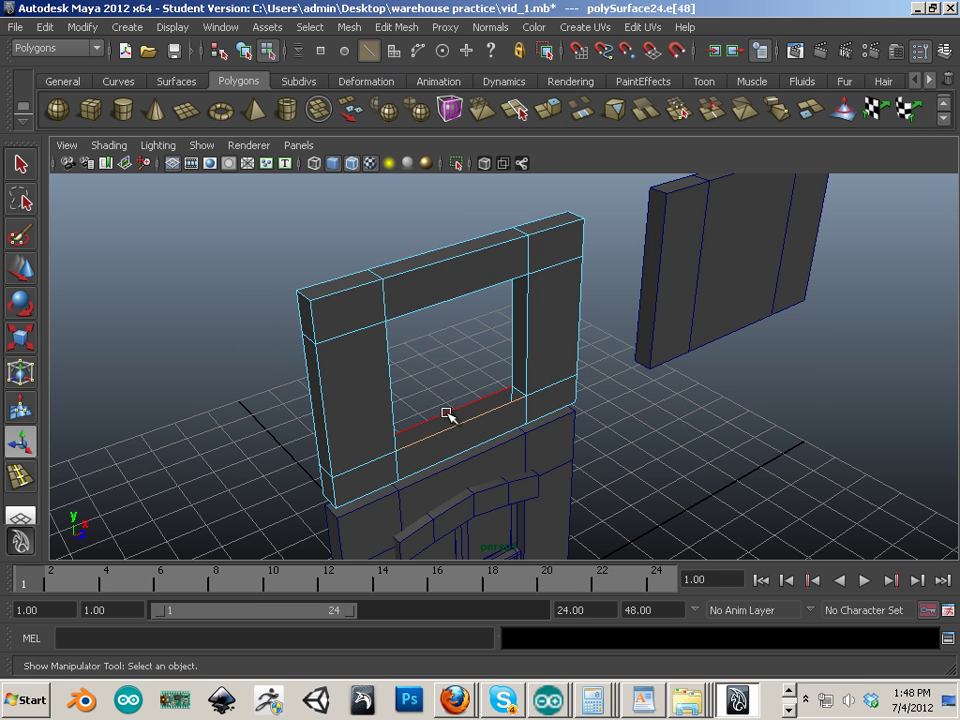
left_click(398, 27)
left_click(419, 99)
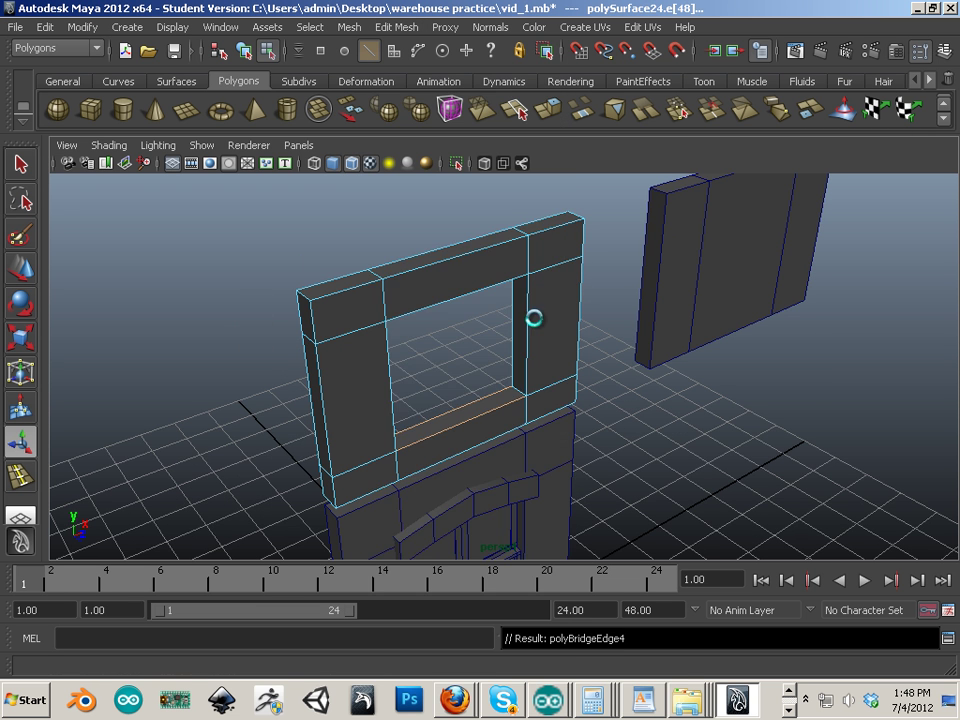
Look over the wall pieces and examine the window arrangement in the reference photo of the brick building.
left_click_drag(536, 317, 486, 431, "alt")
right_click_drag(486, 431, 459, 373, "alt")
middle_click_drag(459, 373, 446, 377, "alt")
left_click_drag(446, 377, 436, 354, "alt")
middle_click_drag(408, 378, 394, 361, "alt")
left_click_drag(394, 361, 392, 349, "alt")
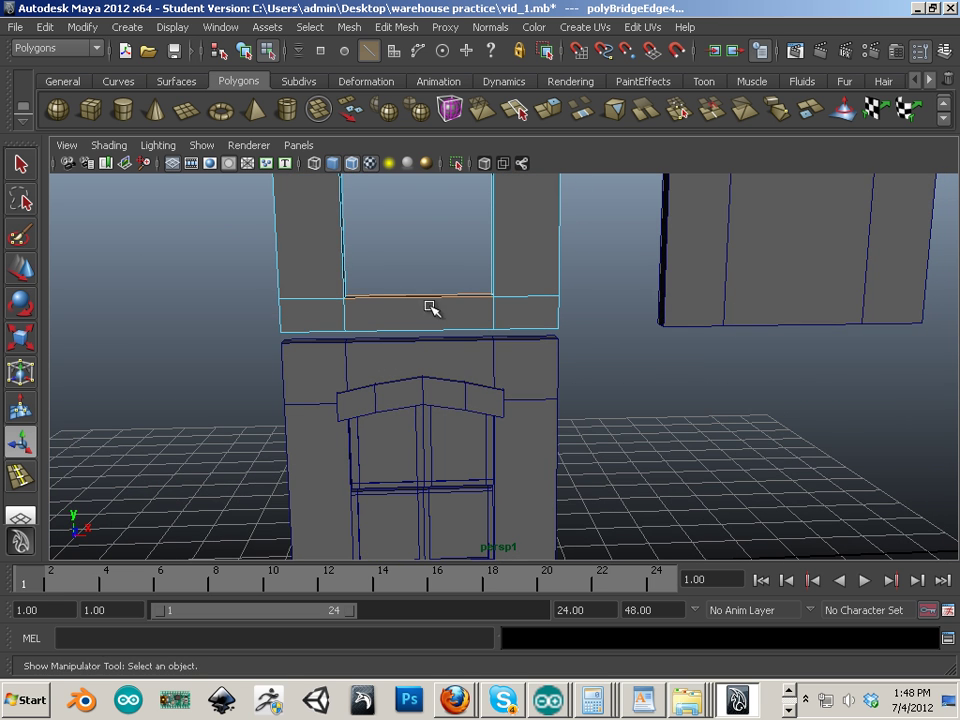
left_click_drag(958, 140, 405, 168)
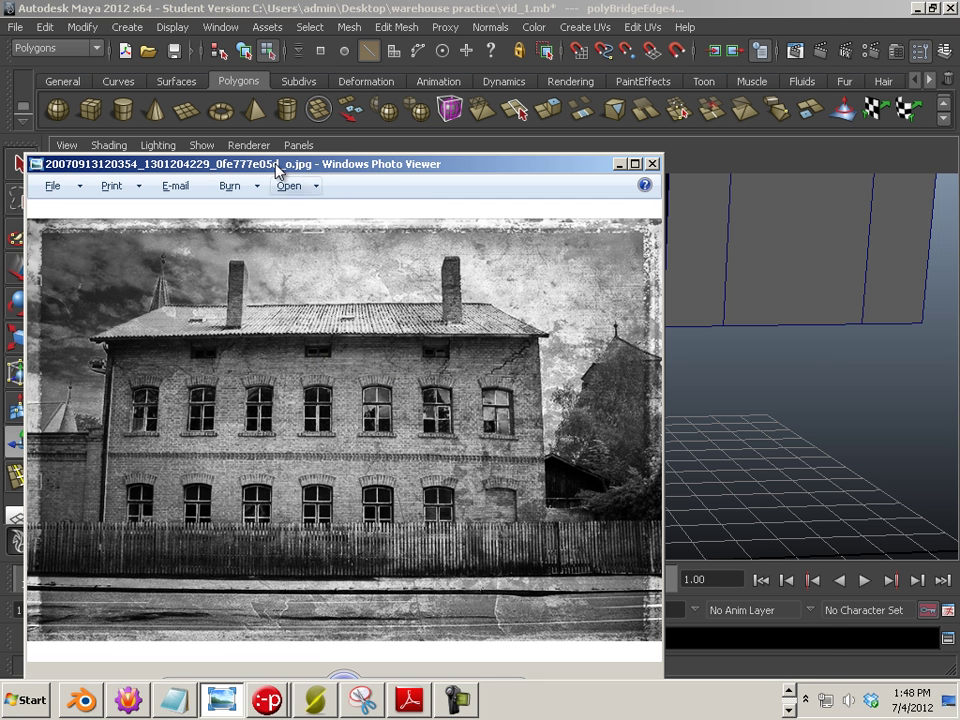
left_click_drag(320, 164, 958, 170)
Select the faces of the arched window's upper frame and expand the selection to the whole frame shell.
middle_click_drag(521, 510, 575, 422, "alt")
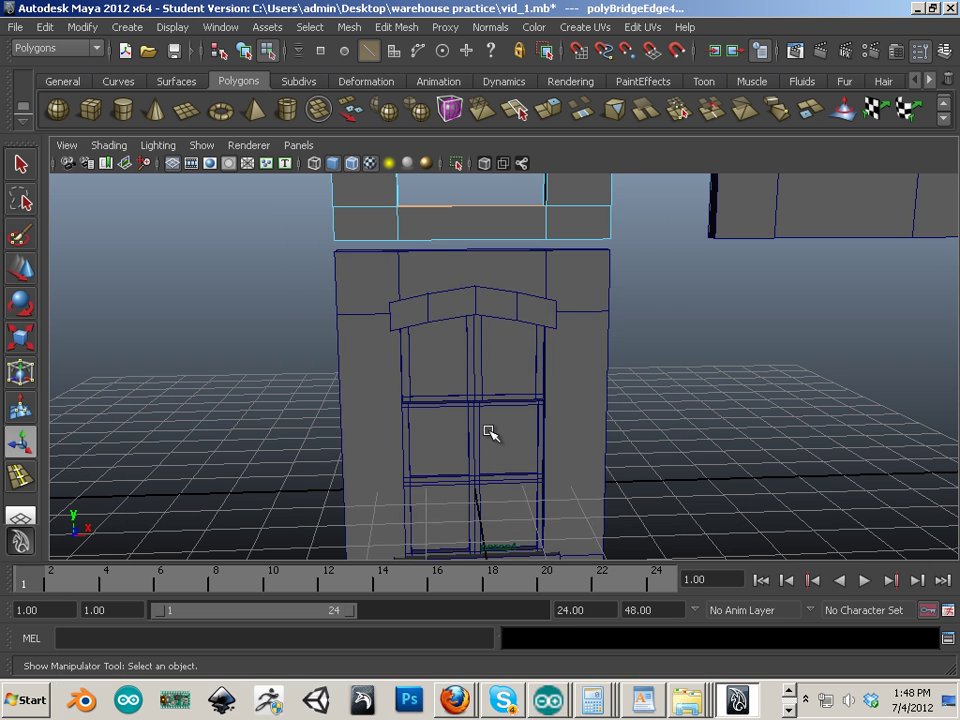
right_click_drag(489, 378, 496, 428)
left_click(476, 378)
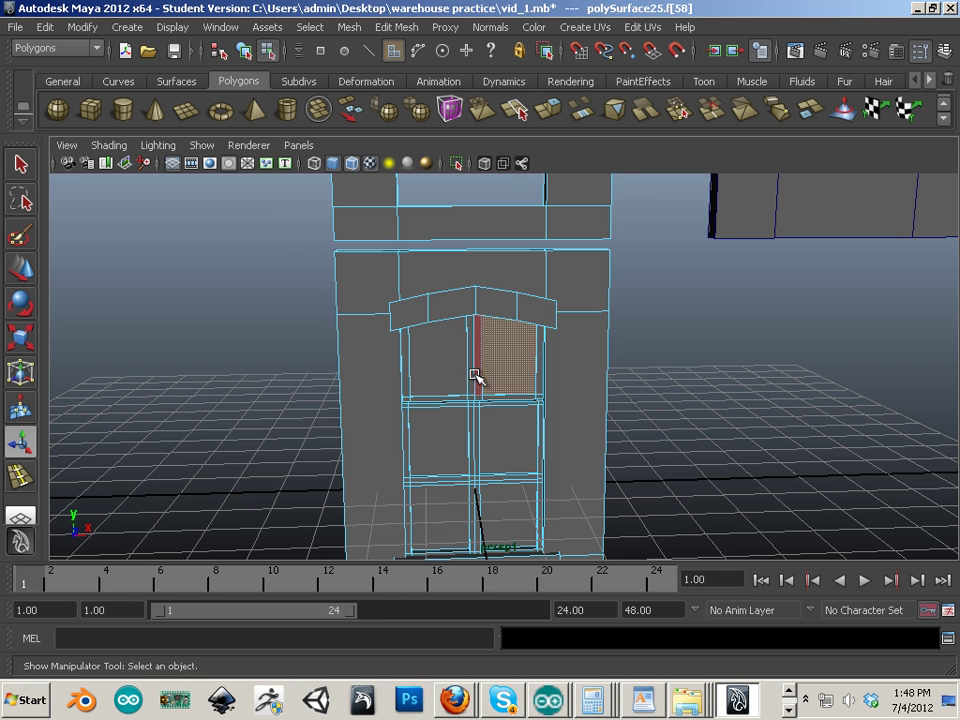
right_click_drag(474, 374, 496, 392)
left_click(478, 376)
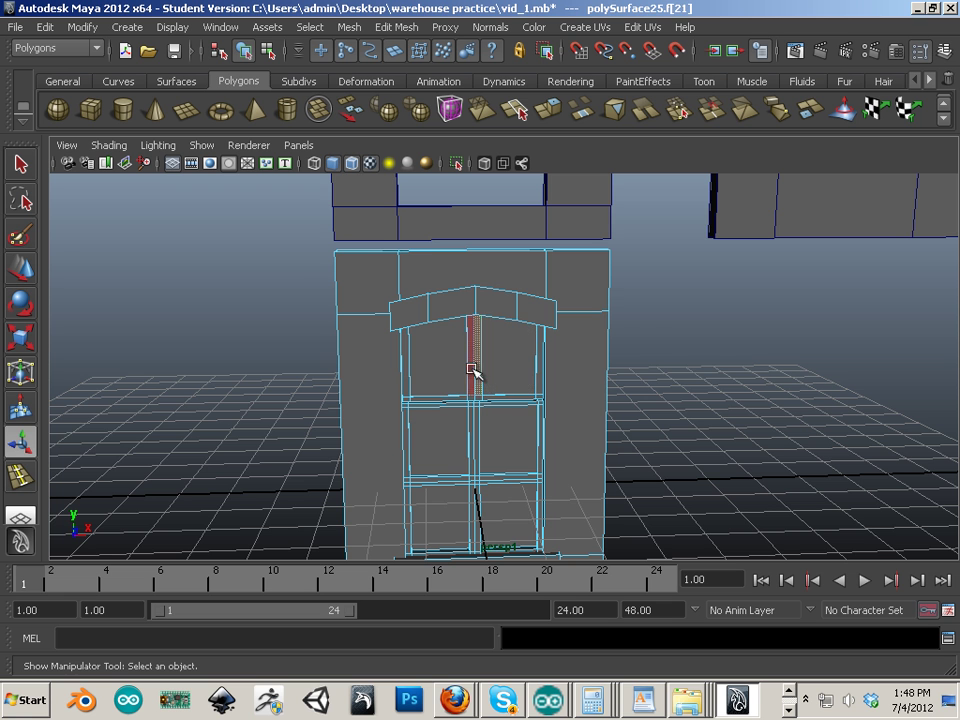
left_click(471, 370, "shift")
left_click(450, 369, "shift")
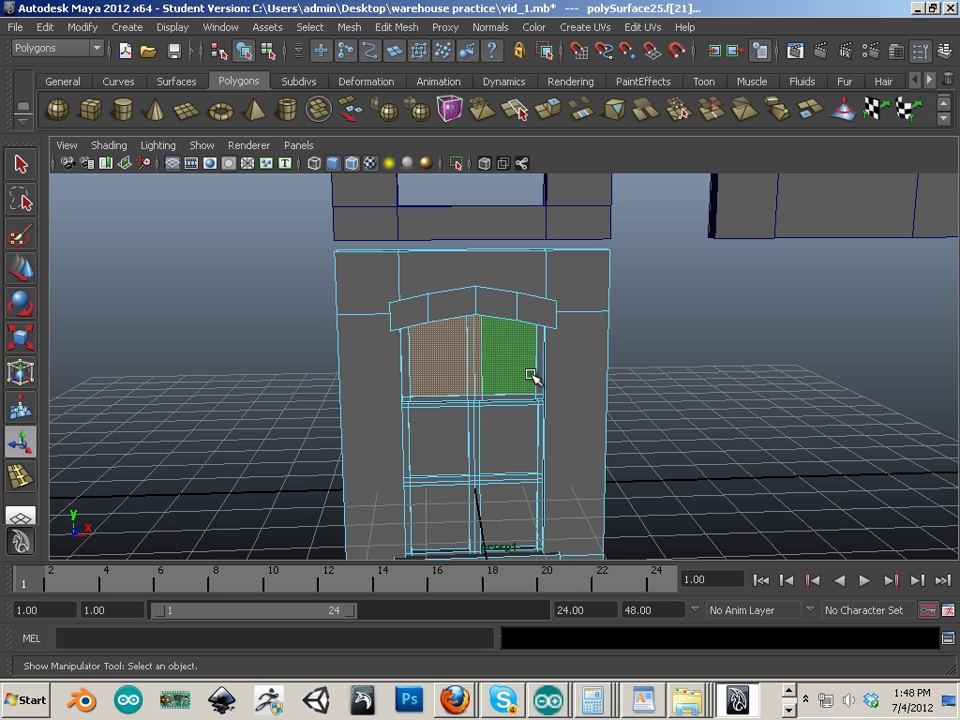
left_click(534, 375, "shift")
right_click(478, 373, "ctrl")
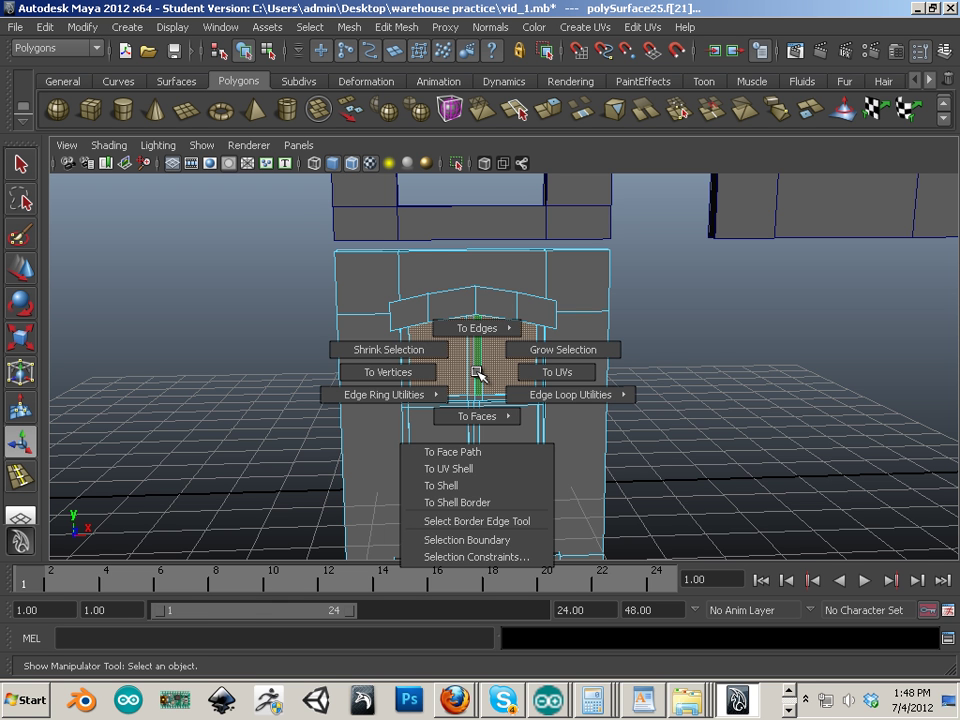
left_click(489, 484)
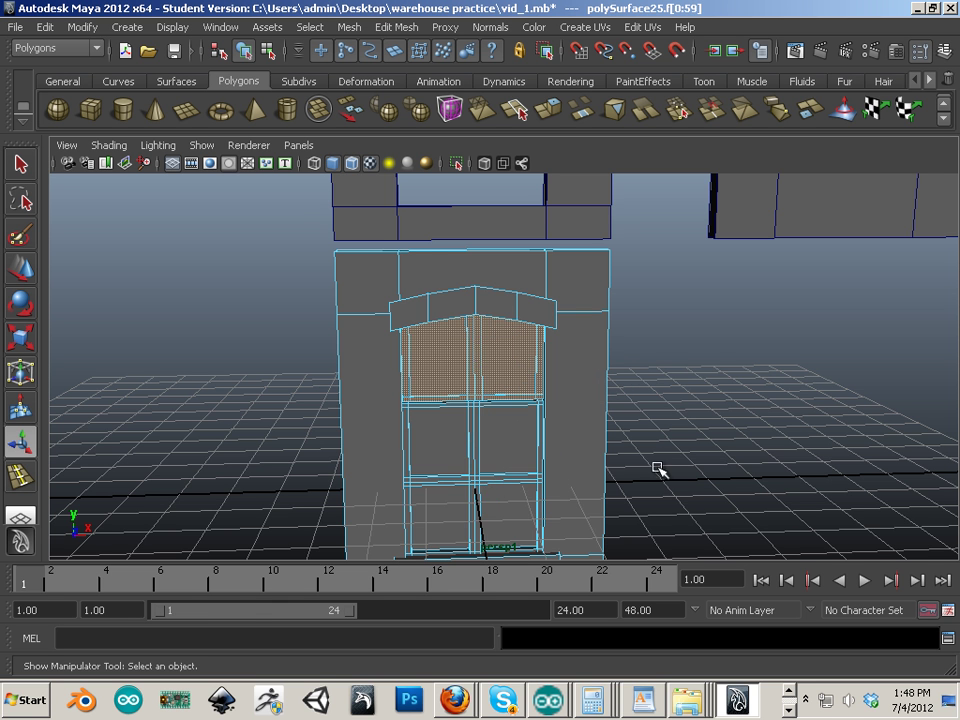
left_click_drag(660, 470, 612, 365, "alt")
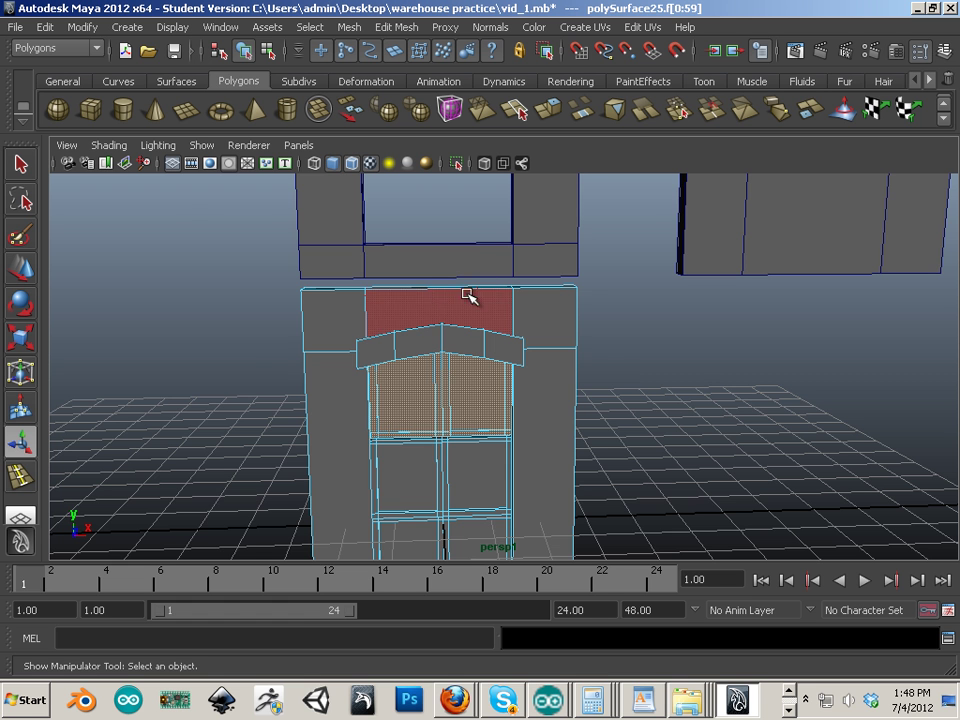
Separate the lower arched-window wall mesh into its individual pieces.
right_click_drag(456, 388, 525, 358)
left_click(352, 28)
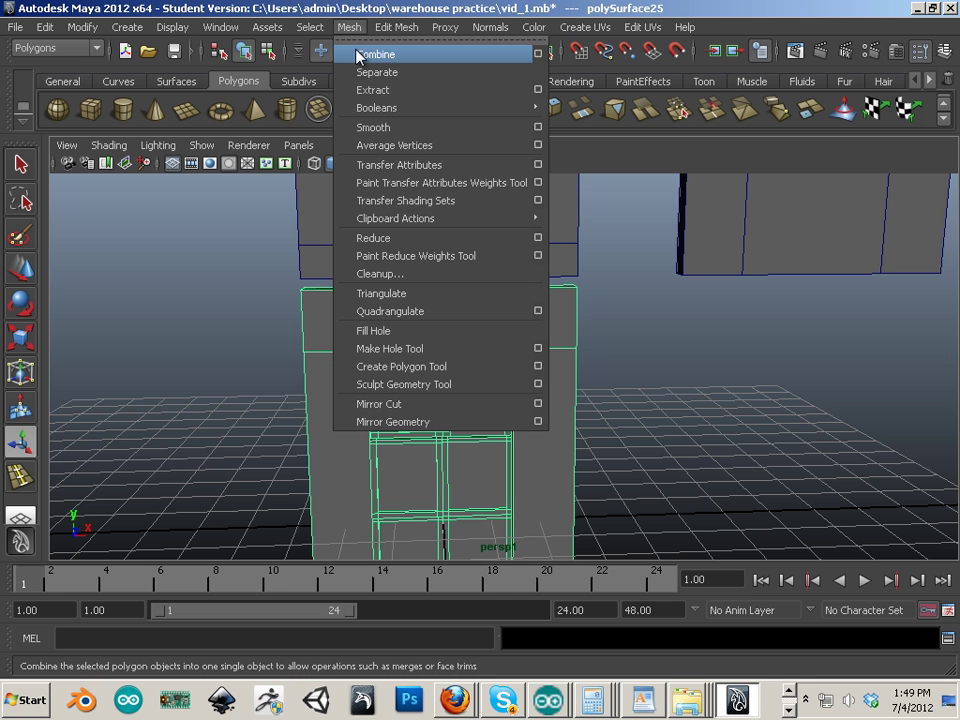
left_click(363, 73)
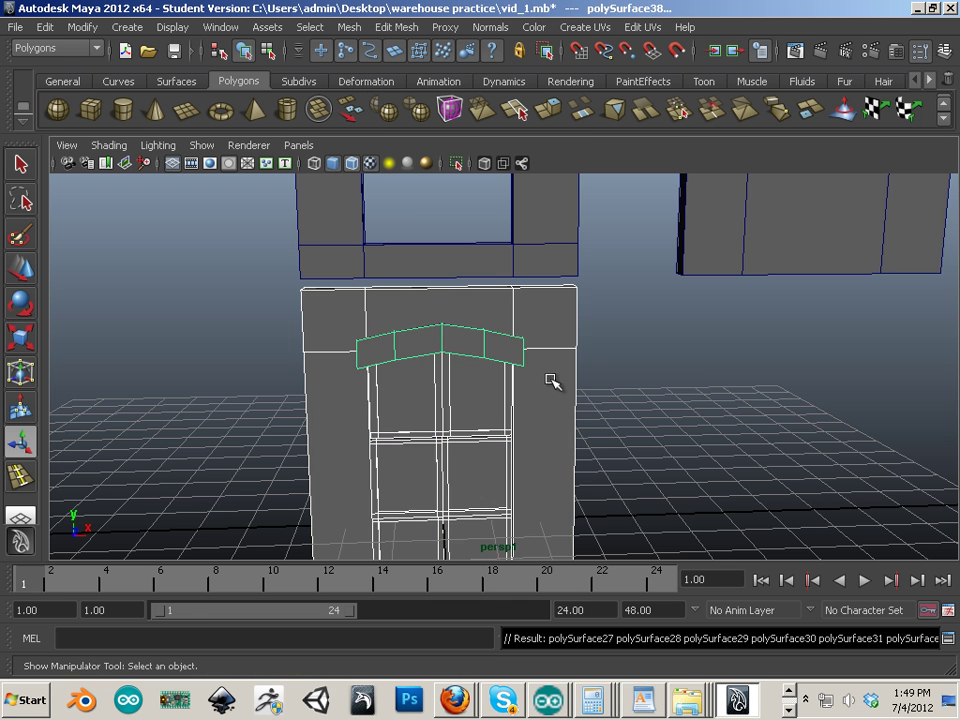
Combine the separated pieces of the arched window's upper frame into one mesh, selecting them in wireframe display.
left_click(463, 403)
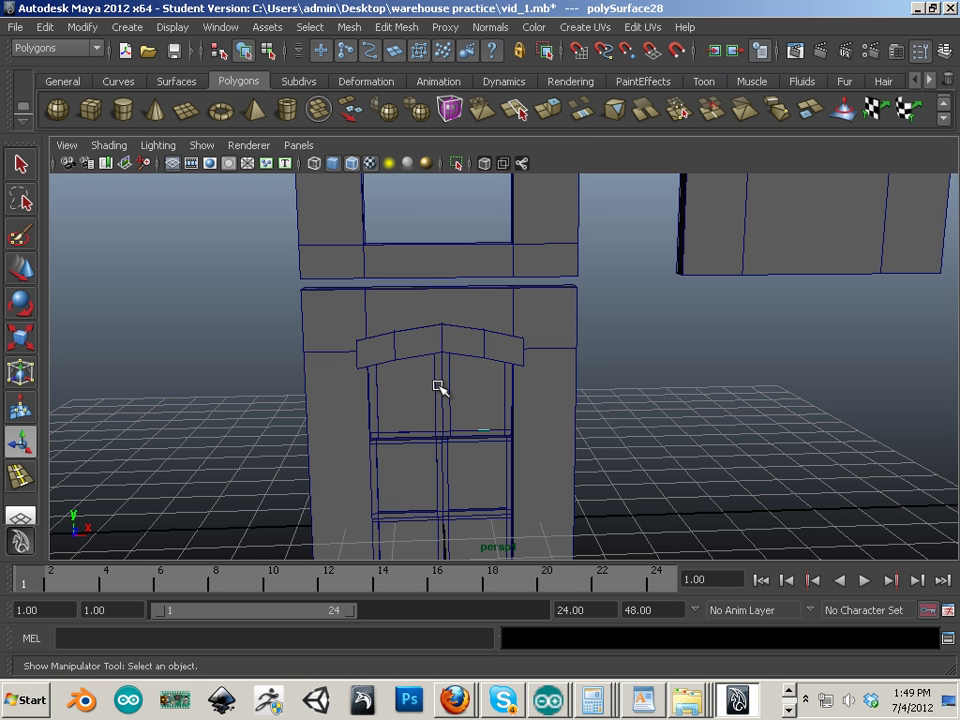
key("4")
left_click(596, 432)
middle_click_drag(586, 441, 604, 404, "alt")
left_click_drag(497, 347, 423, 377)
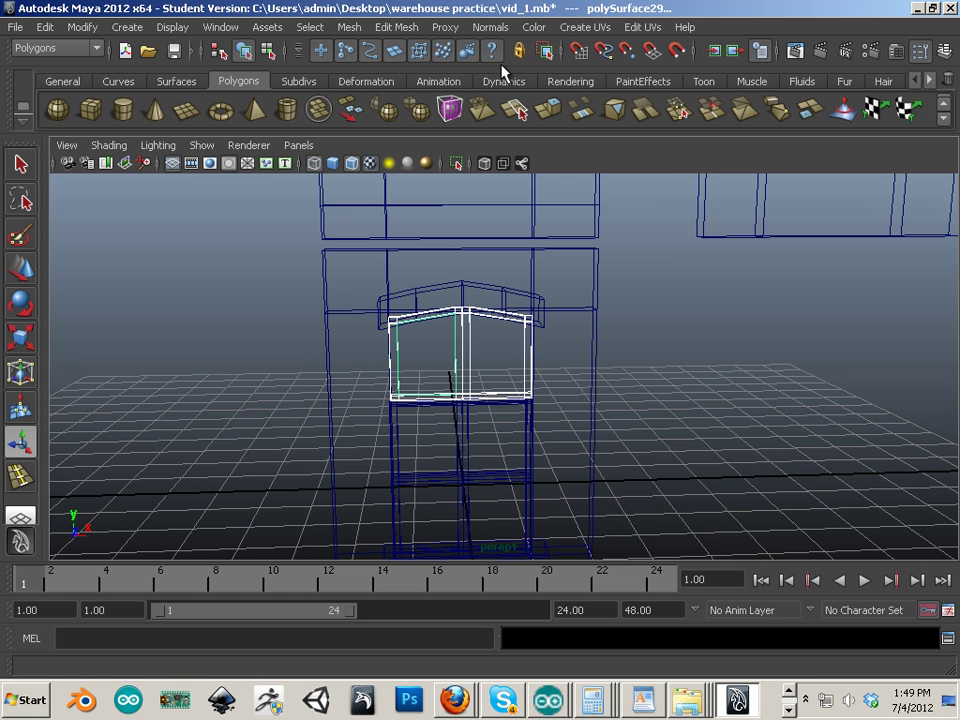
left_click(349, 27)
left_click(369, 55)
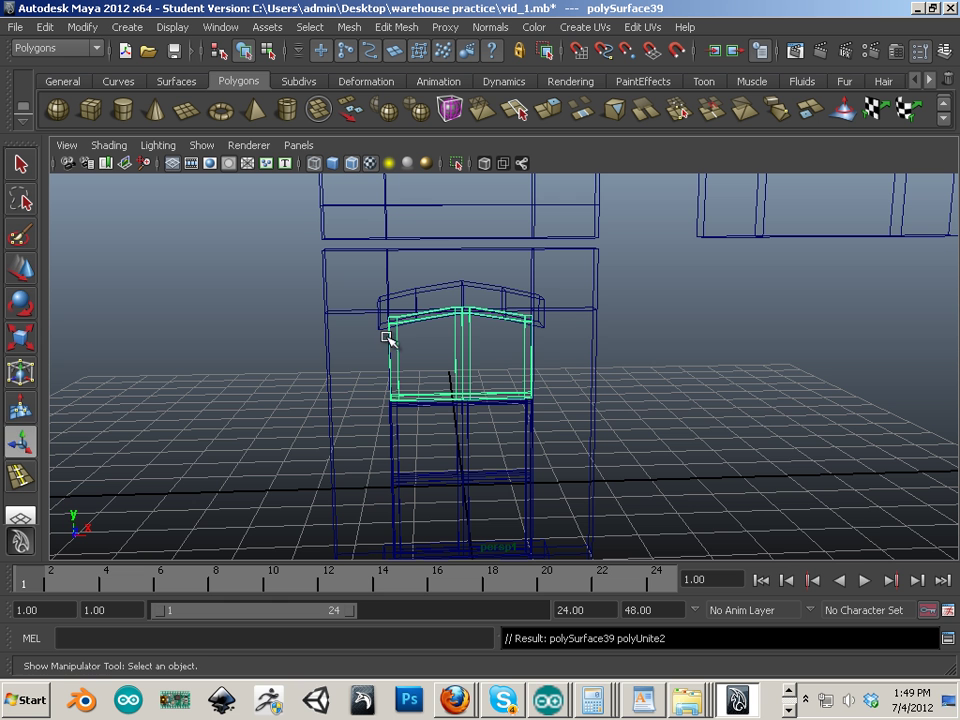
Duplicate the upper window frame and raise the copy until its base meets the bottom edge of the upper wall's opening.
key("w")
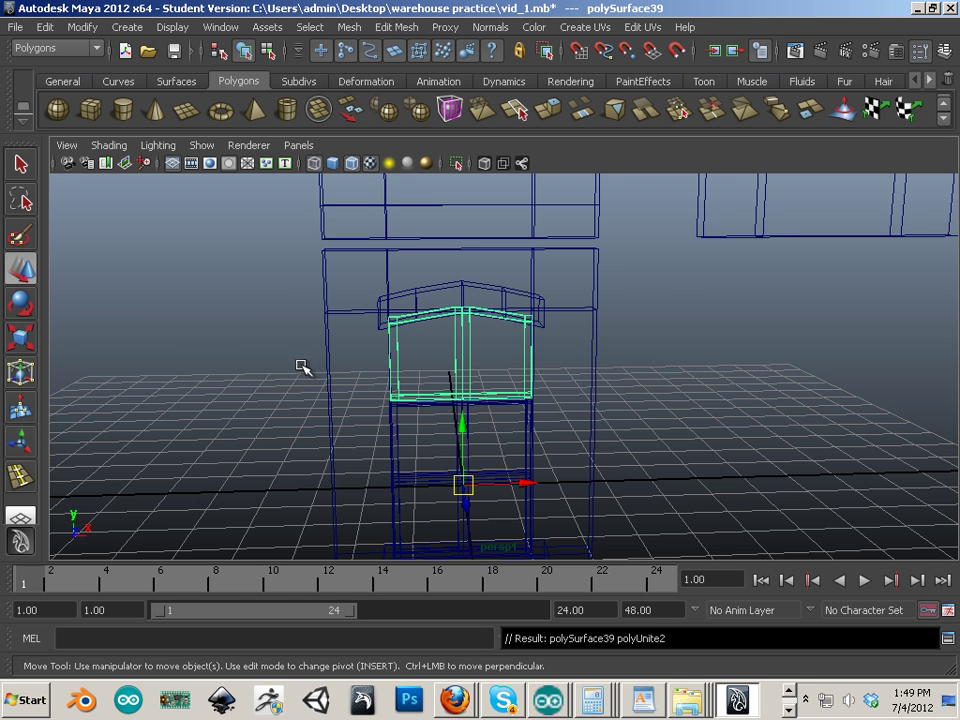
key("ctrl+d")
middle_click_drag(427, 422, 414, 460, "alt")
left_click_drag(449, 464, 453, 281)
middle_click_drag(453, 300, 432, 451, "alt")
left_click_drag(432, 451, 411, 412, "alt")
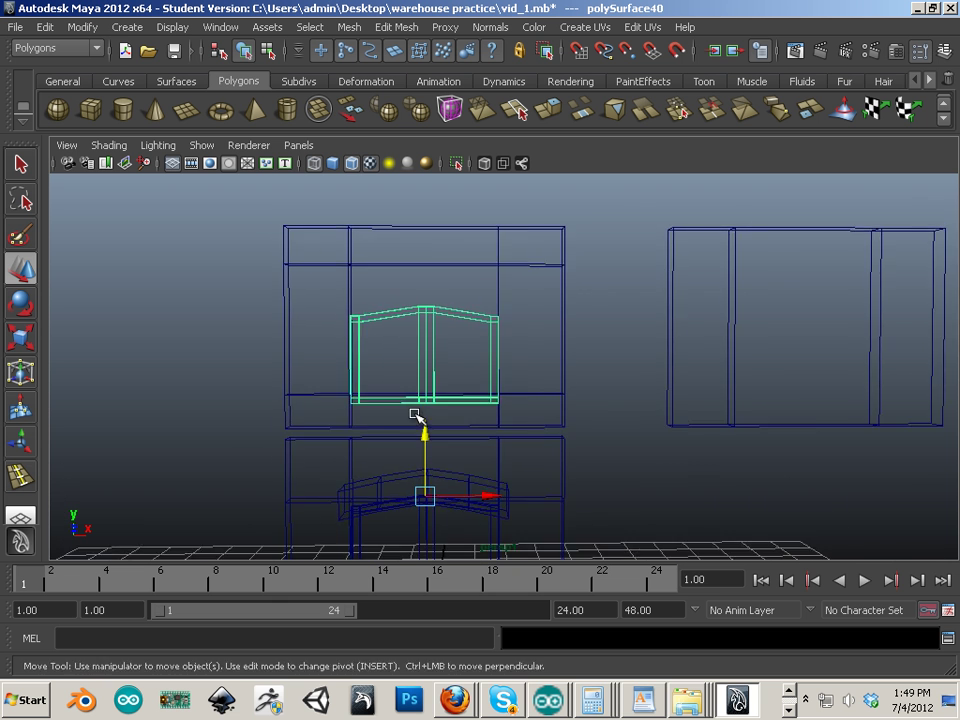
right_click_drag(411, 412, 470, 461, "alt")
middle_click_drag(448, 448, 474, 450, "alt")
scroll(449, 436, "up", 2)
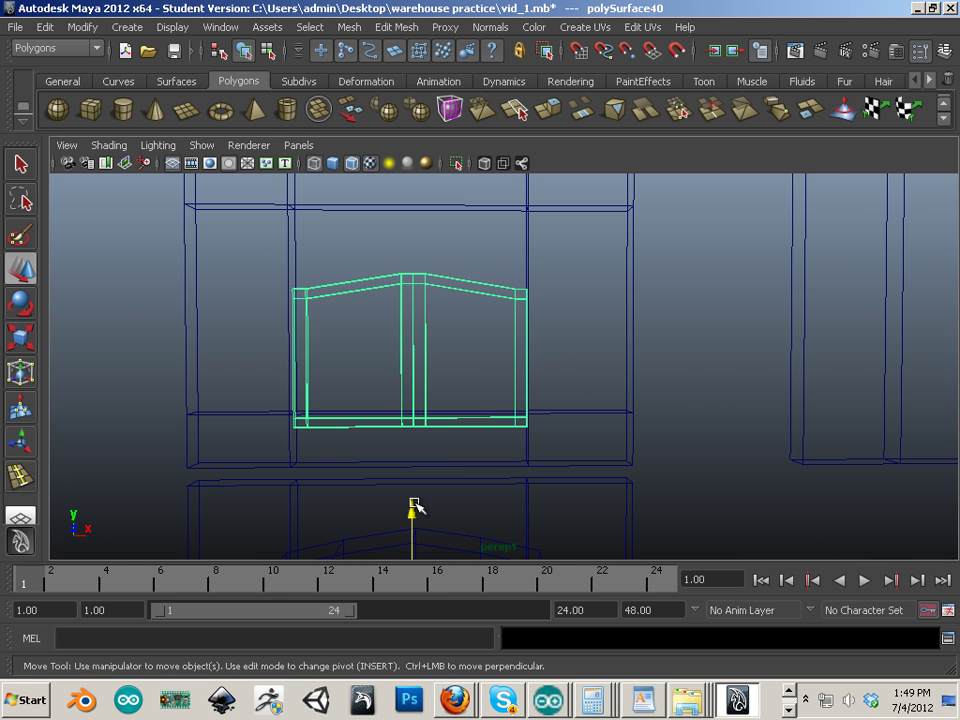
left_click_drag(414, 506, 411, 492)
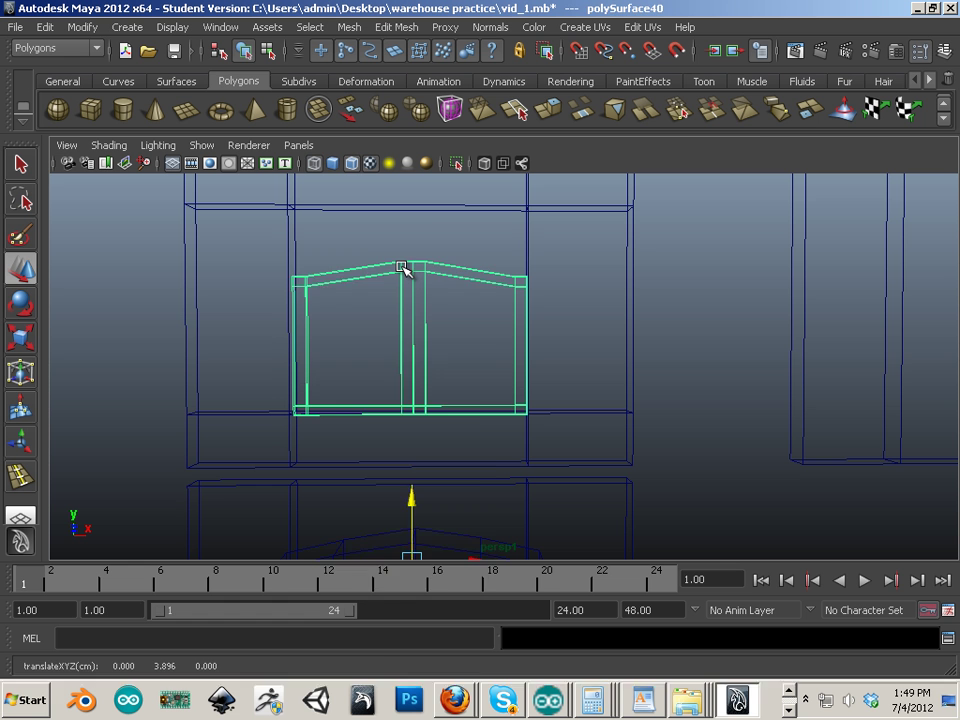
Lower the copied frame's top center vertices in the front view until they line up with its upper corners.
right_click_drag(401, 267, 330, 266)
left_click_drag(347, 238, 487, 330)
left_click_drag(414, 212, 417, 227)
key("space")
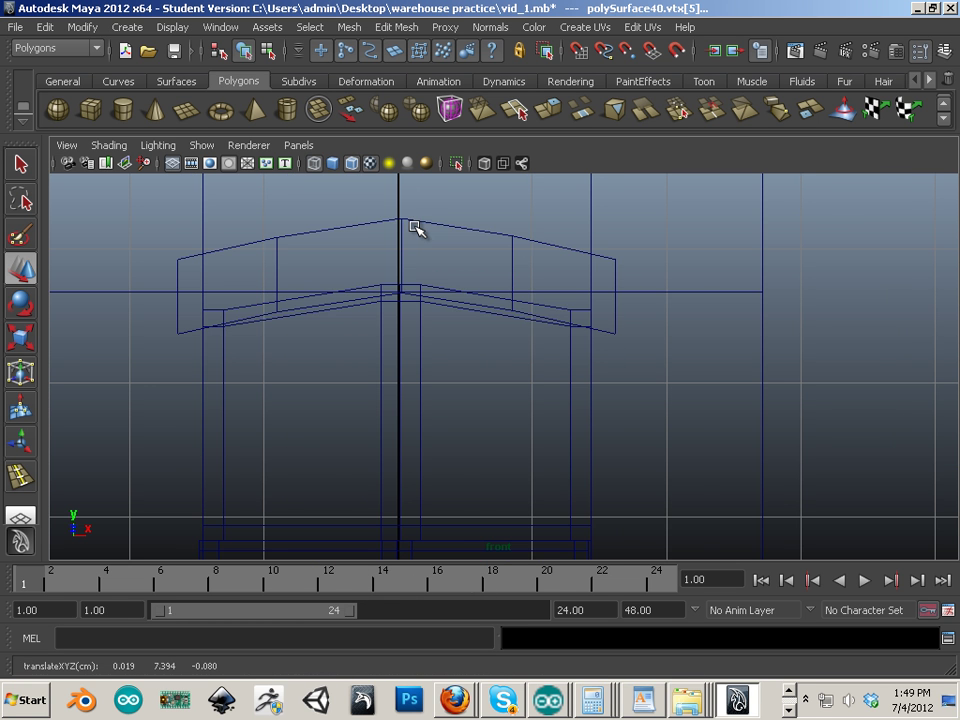
scroll(420, 245, "down", 5)
middle_click_drag(455, 258, 418, 444, "alt")
scroll(409, 379, "up", 3)
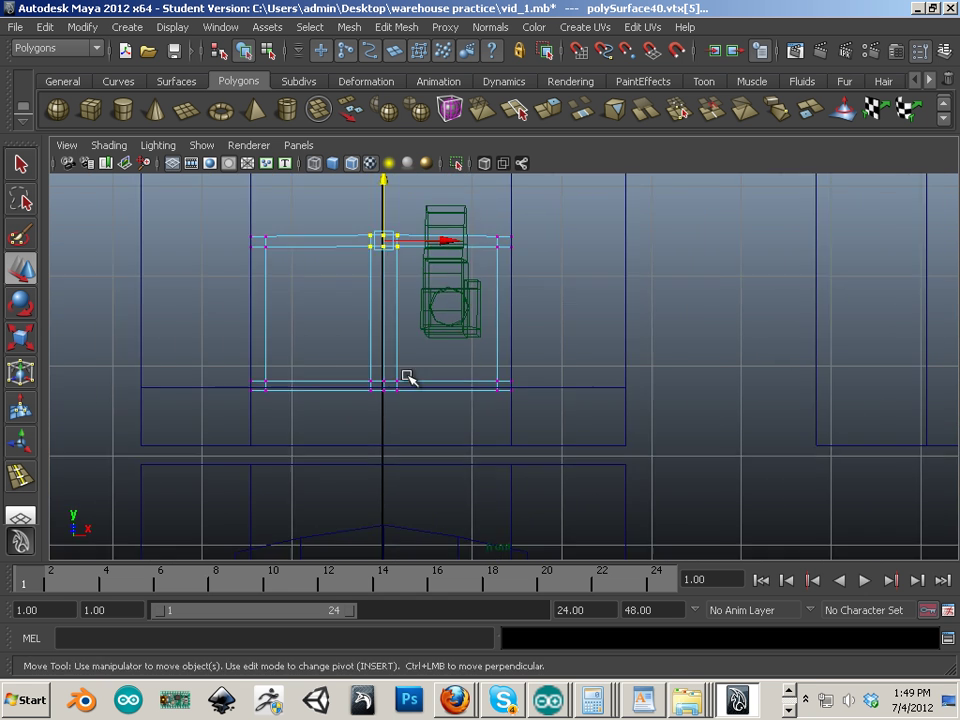
middle_click_drag(459, 387, 564, 450, "alt")
scroll(565, 451, "up", 1)
left_click_drag(465, 208, 465, 212)
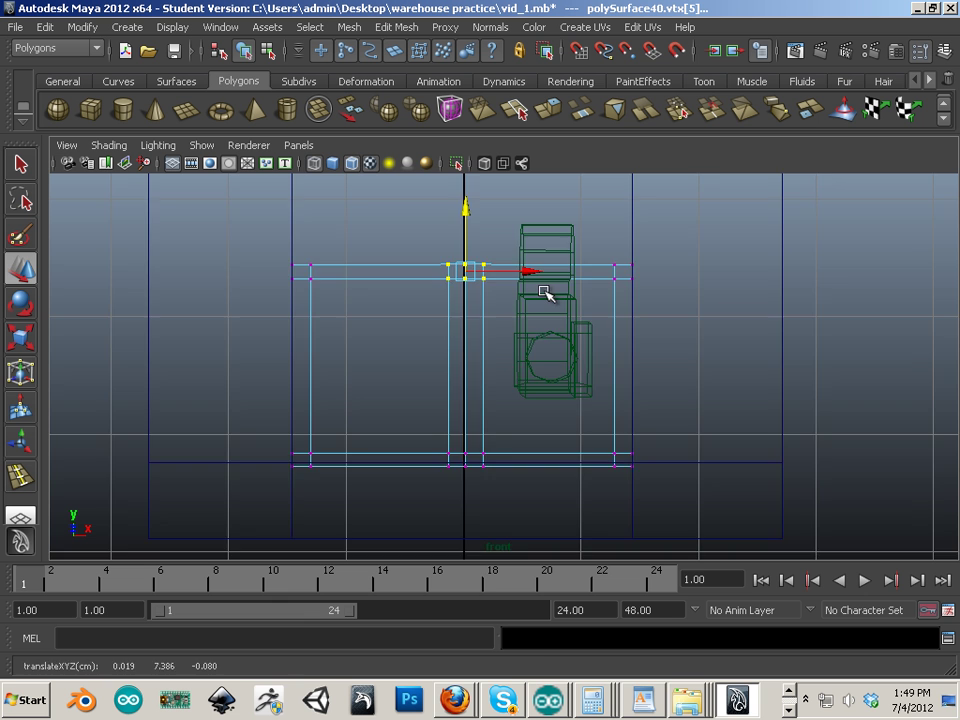
Raise all of the copied frame's top vertices to the top edge of the upper wall's opening.
middle_click_drag(546, 295, 535, 340, "alt")
scroll(535, 340, "down", 2)
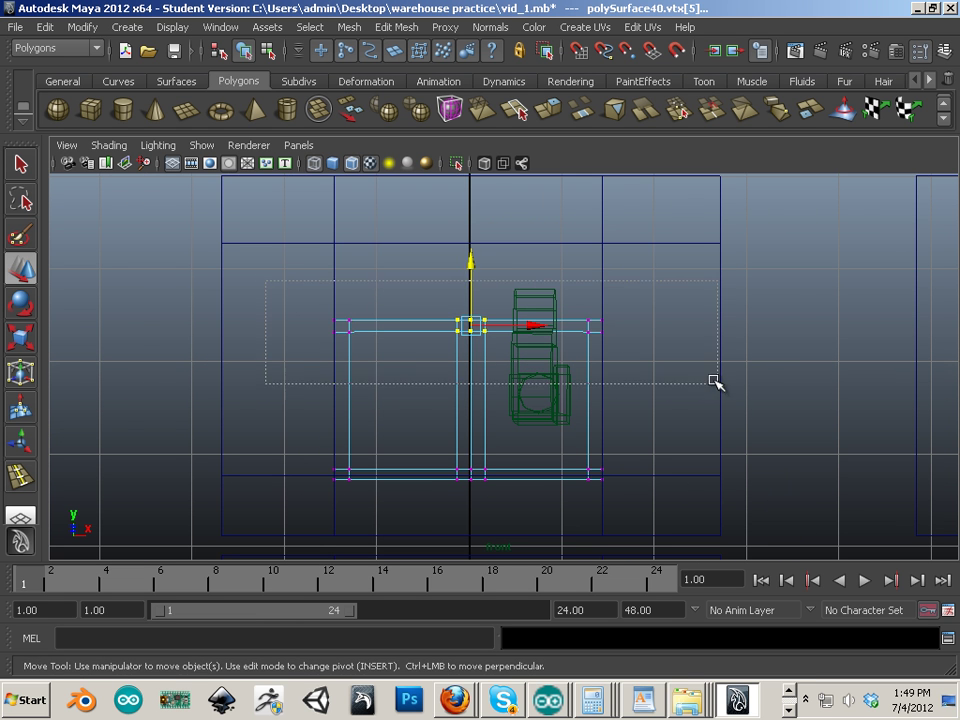
left_click_drag(714, 383, 714, 383)
left_click_drag(465, 261, 489, 186)
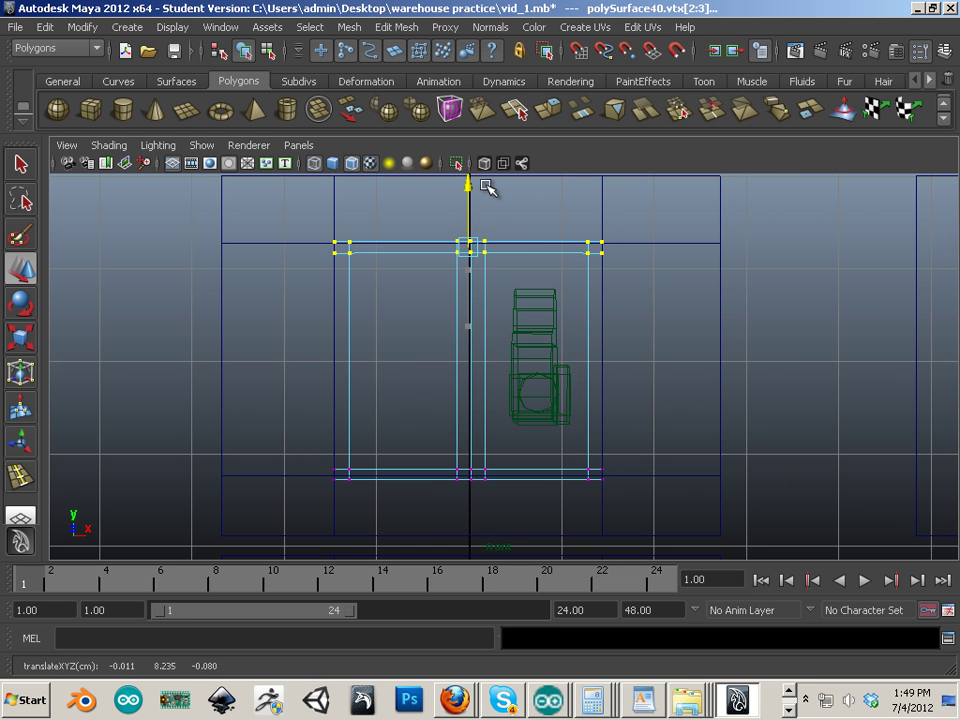
left_click(649, 369)
Return to the persp1 camera with shaded display and switch the copied frame from vertex editing to object mode.
scroll(600, 358, "down", 3)
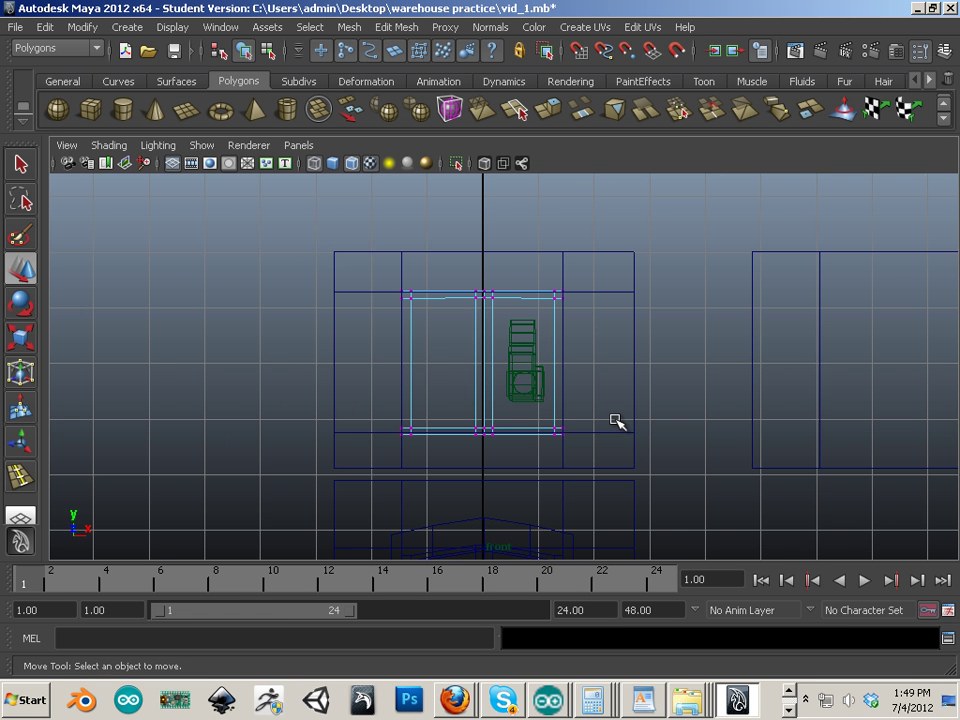
key("space")
key("space")
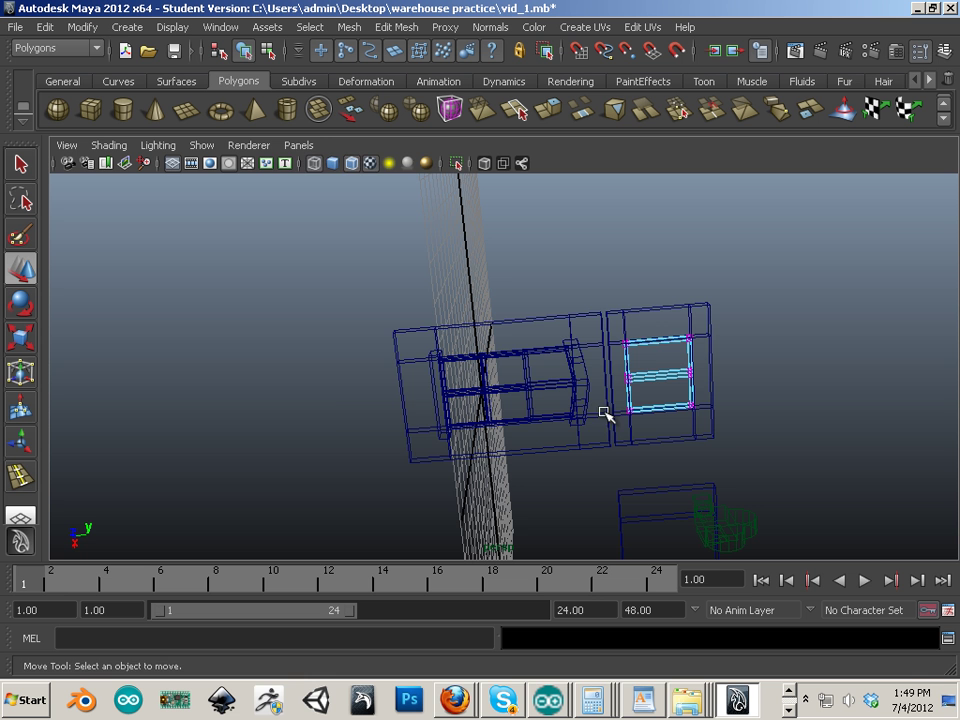
left_click(298, 145)
mouse_move(373, 163)
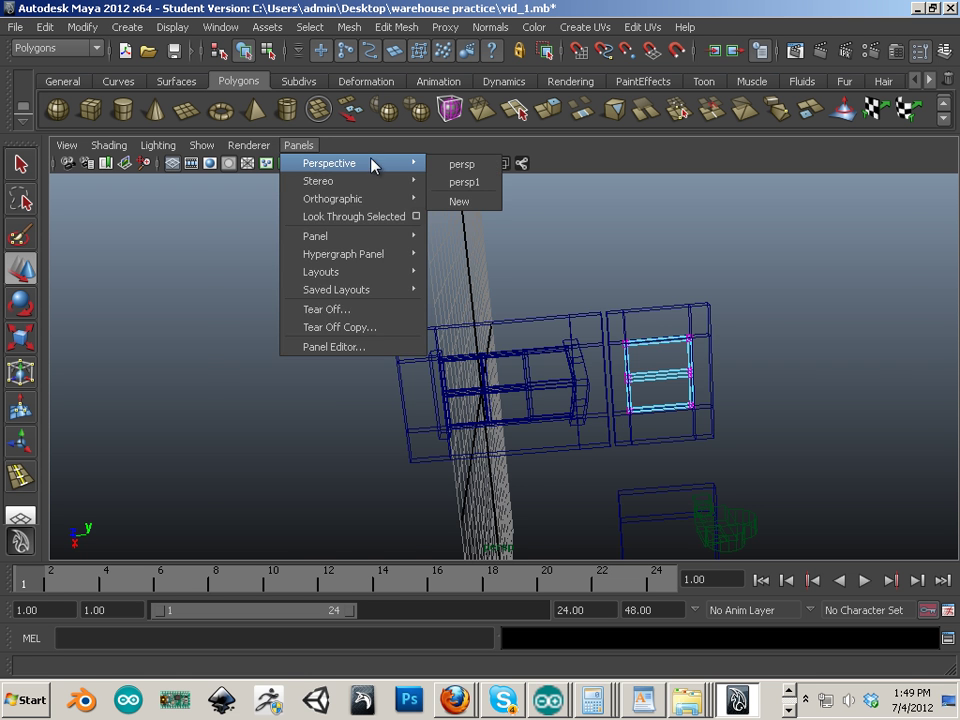
left_click(483, 186)
left_click_drag(598, 351, 606, 351, "alt")
right_click_drag(606, 351, 324, 313, "alt")
left_click_drag(310, 322, 321, 366, "alt")
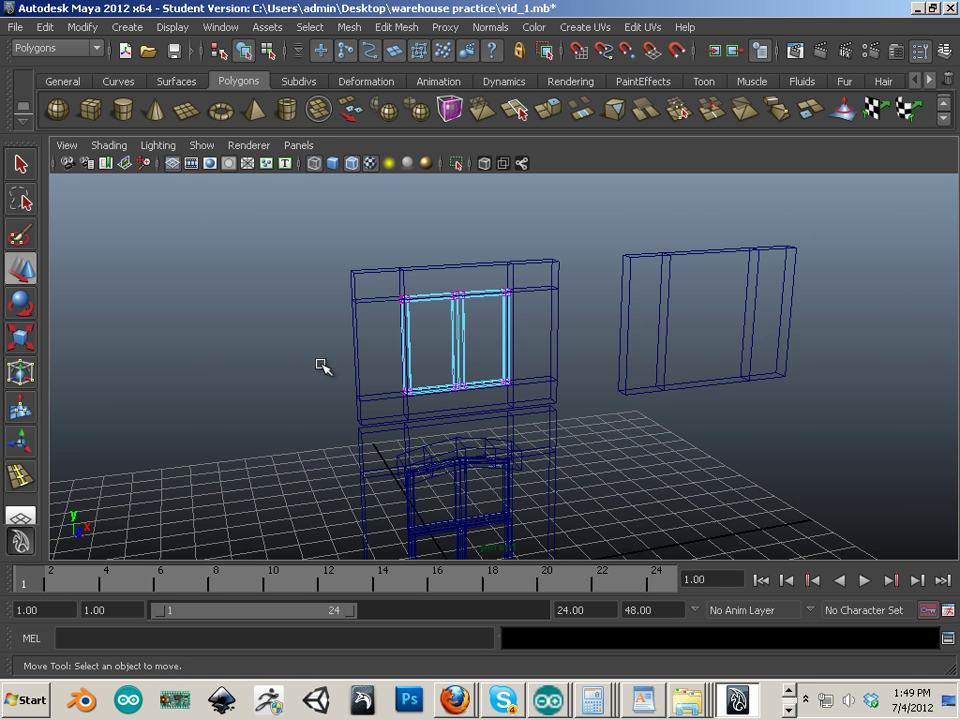
key("5")
left_click_drag(343, 464, 621, 364, "alt")
right_click_drag(621, 364, 668, 341)
left_click_drag(643, 336, 491, 435, "alt")
Move the upper wall section together with its window frame down onto the arched-window wall section.
left_click(427, 452)
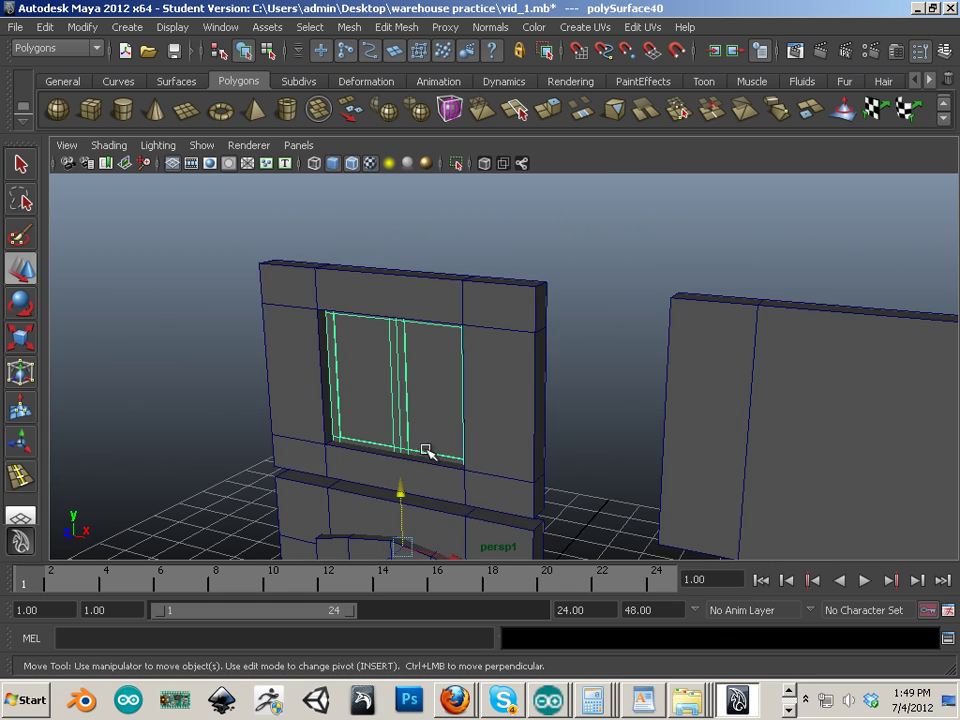
middle_click_drag(456, 494, 508, 413, "alt")
left_click_drag(438, 476, 472, 403)
left_click(559, 393)
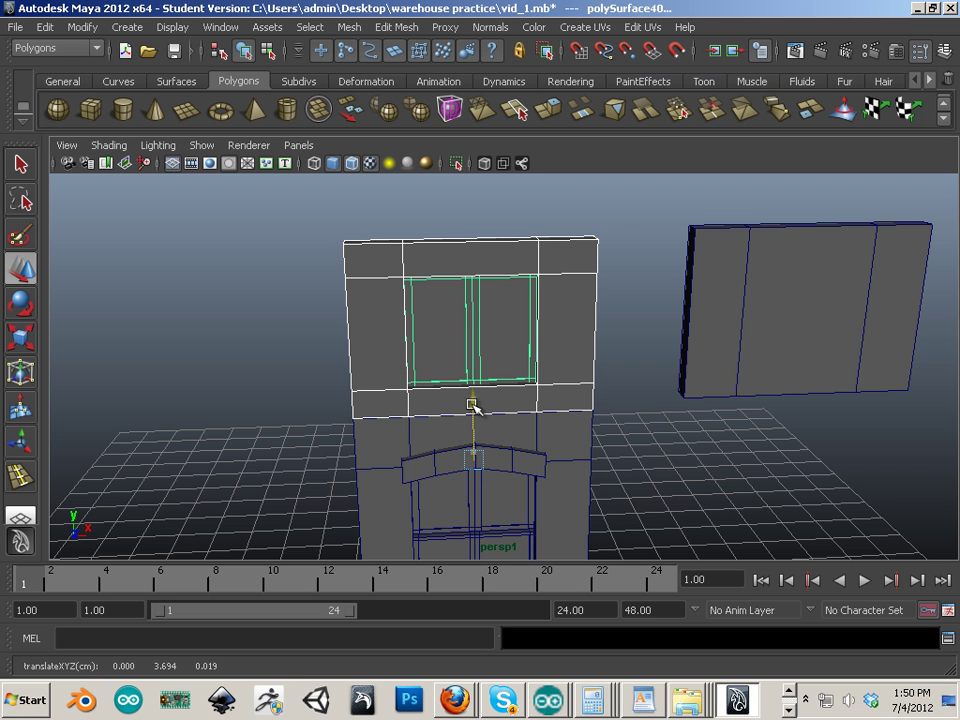
Move the plain wall block against the right side of the upper window section, level with it.
left_click(761, 358)
left_click_drag(761, 358, 670, 380, "alt")
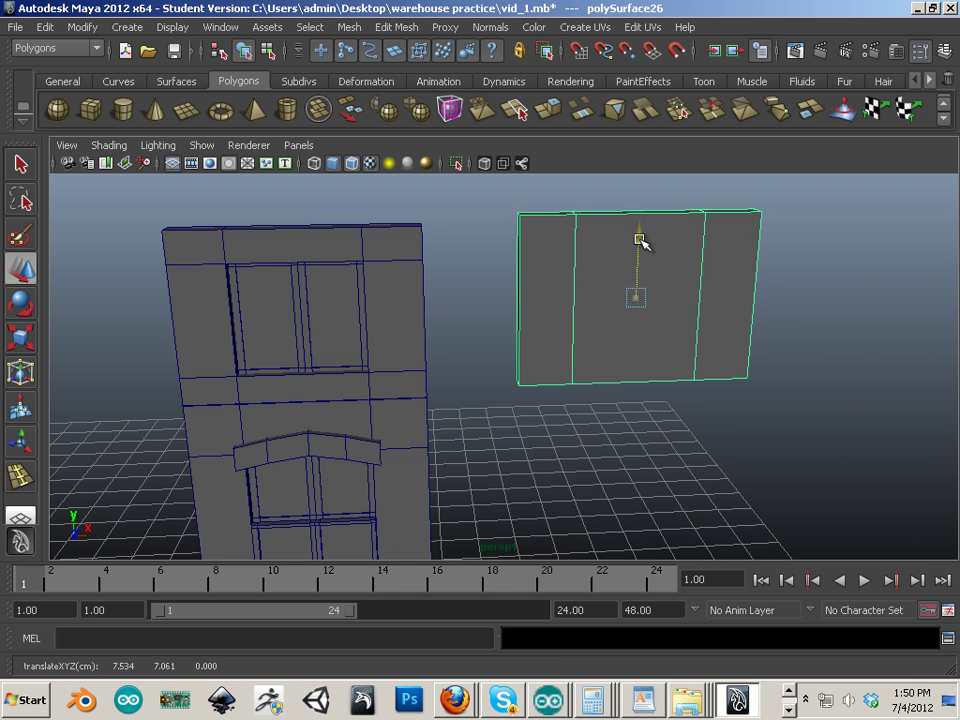
left_click_drag(639, 240, 609, 313)
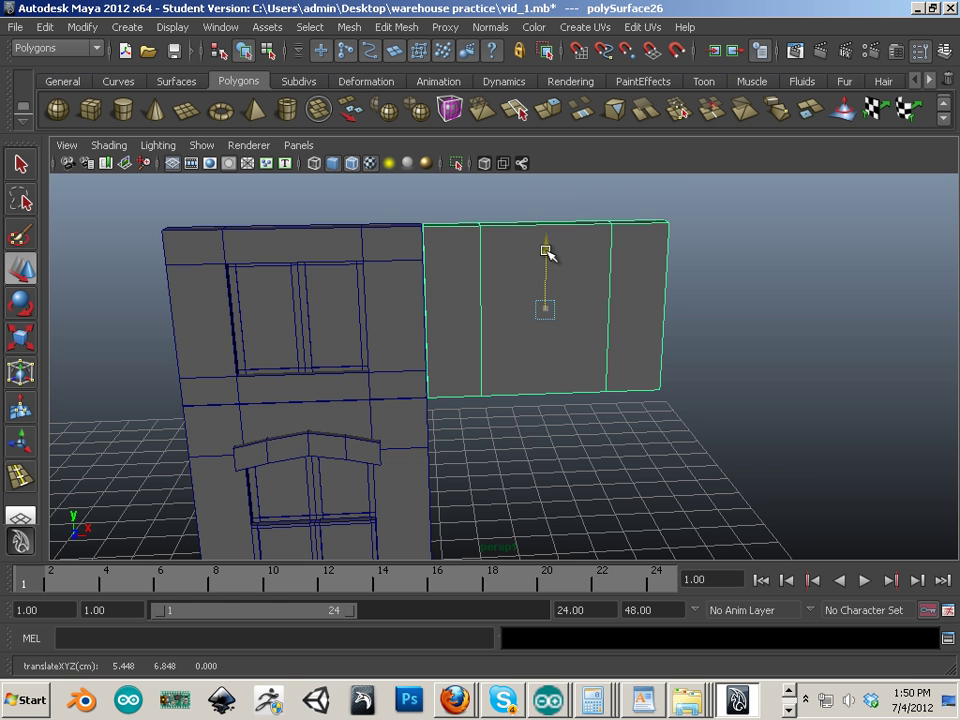
left_click_drag(546, 252, 547, 254)
Combine the lower wall, its brick arch and the selected window frame pieces into one mesh.
middle_click_drag(417, 546, 427, 433, "alt")
scroll(426, 433, "down", 1)
left_click_drag(426, 429, 288, 455)
left_click_drag(117, 385, 607, 555)
left_click_drag(181, 338, 490, 483)
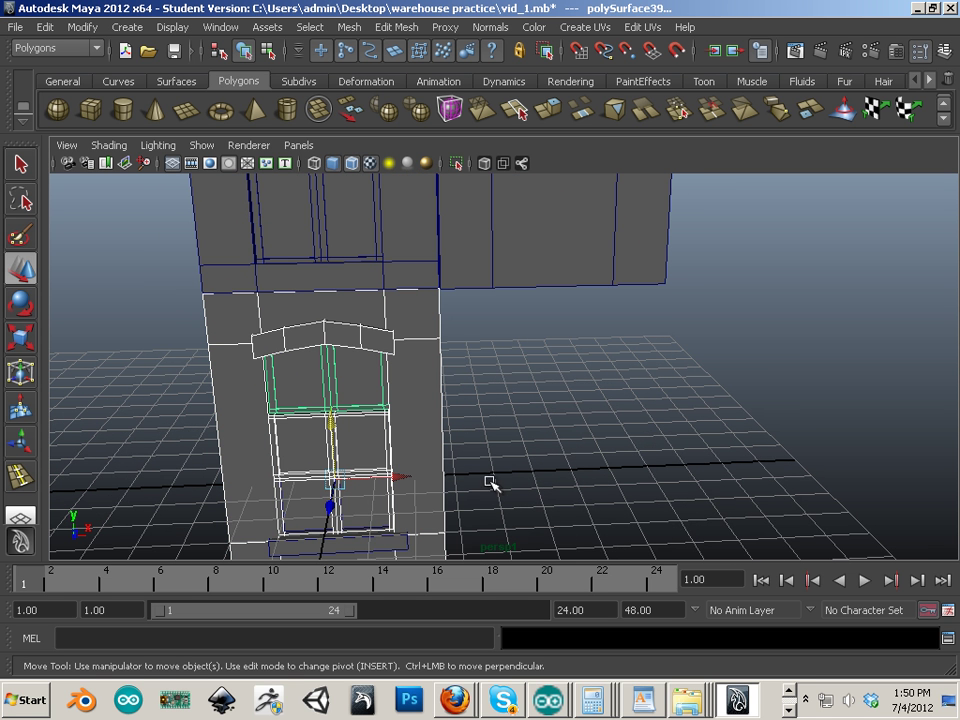
left_click(356, 30)
left_click(372, 58)
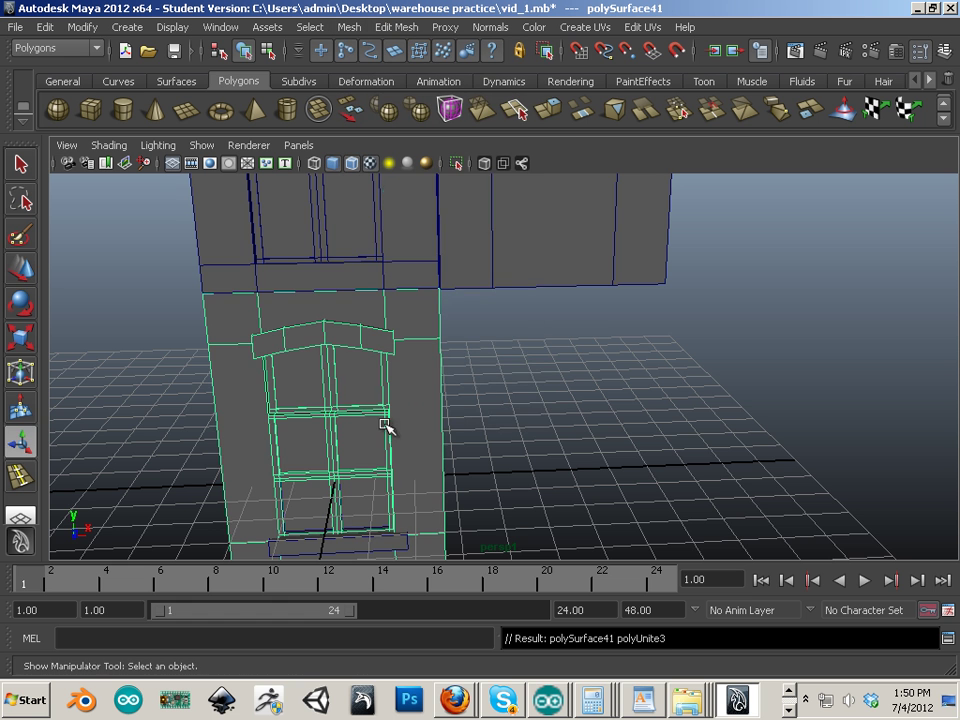
Combine the remaining bottom frame piece and the window sill with the lower wall mesh.
left_click(17, 277)
scroll(473, 452, "down", 1)
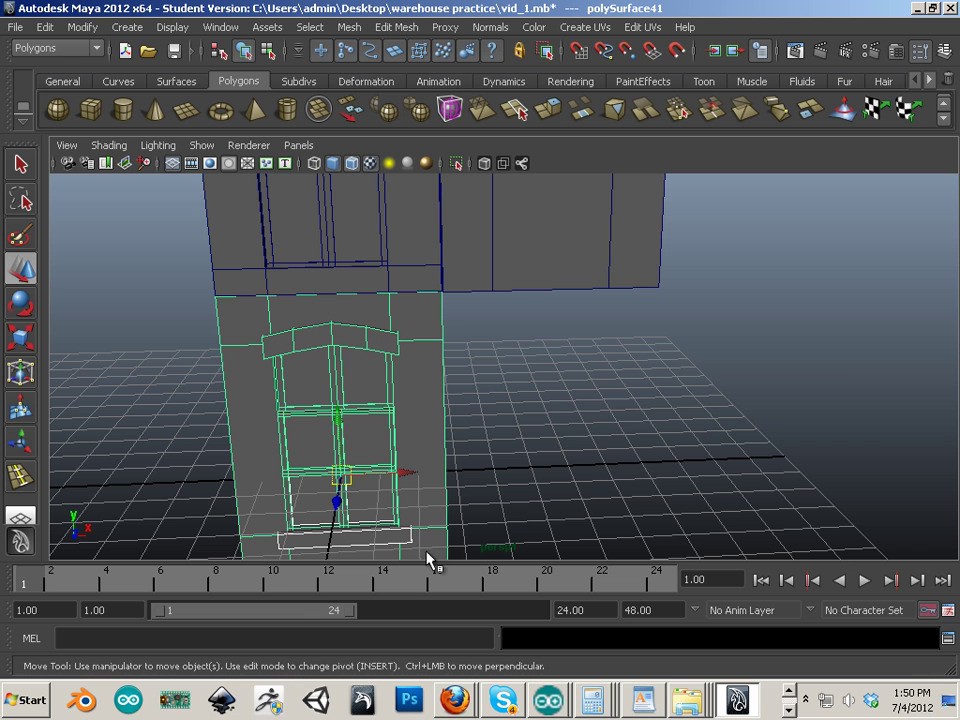
left_click(348, 30)
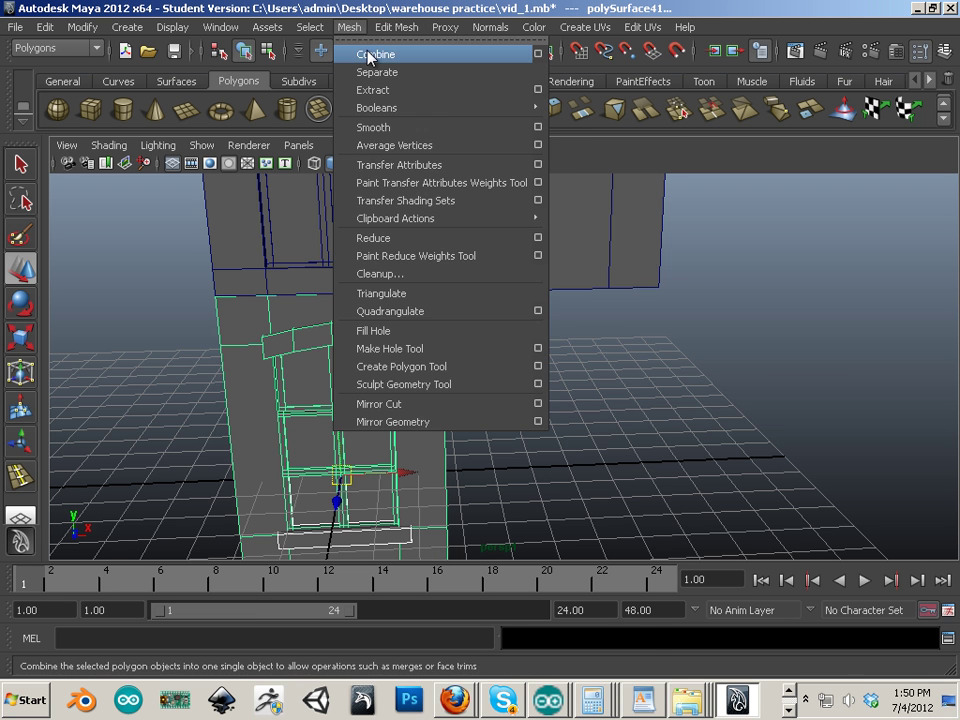
left_click(370, 57)
left_click_drag(415, 450, 500, 455, "alt")
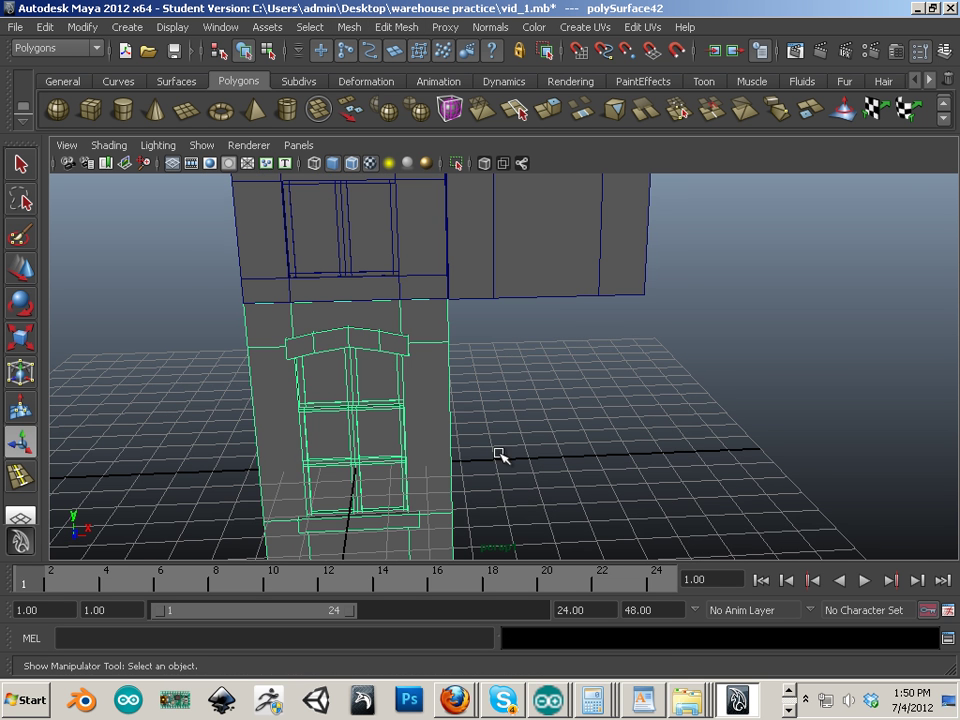
Duplicate the combined arched-window wall section and move the copy along X against the original's right side.
left_click(12, 277)
key("ctrl+d")
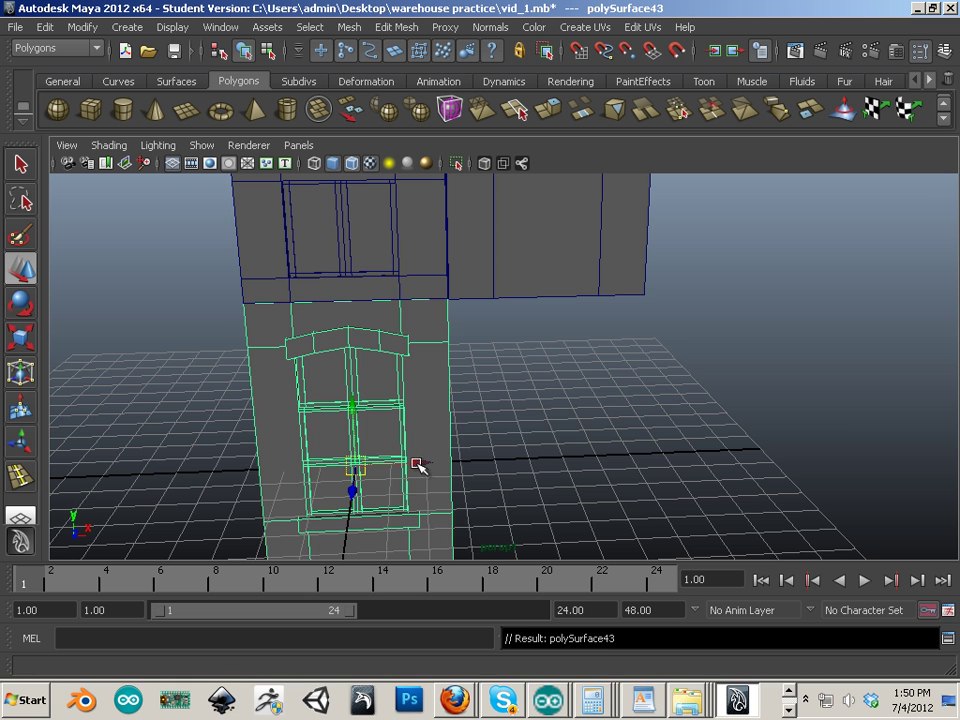
left_click_drag(420, 465, 600, 478)
left_click(665, 430)
Adjust the plain upper wall block along X to about 5.393, lining it up above the copied arched-window section.
left_click_drag(666, 411, 650, 375, "alt")
middle_click_drag(608, 362, 596, 445, "alt")
left_click_drag(662, 443, 630, 446, "alt")
left_click(541, 333)
left_click_drag(598, 323, 598, 321)
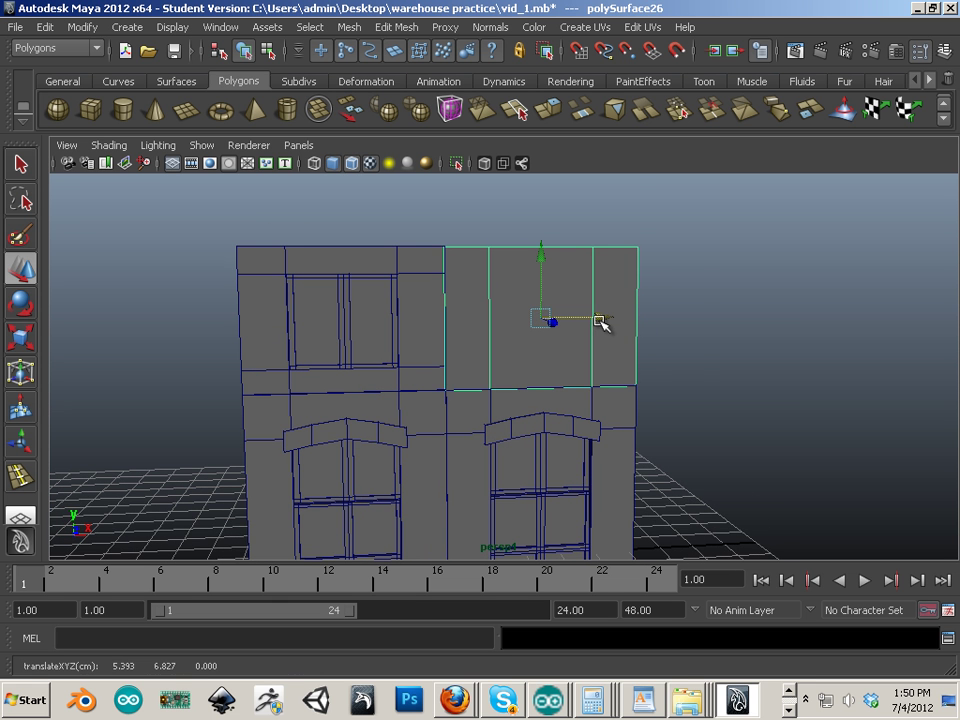
left_click(664, 508)
Duplicate the three bottom faces of the left lower wall section and offset the copied faces slightly downward.
right_click_drag(664, 508, 604, 358, "alt")
left_click_drag(349, 444, 412, 400, "alt")
middle_click_drag(412, 398, 429, 446, "alt")
left_click_drag(433, 401, 420, 378, "alt")
middle_click_drag(370, 460, 338, 338, "alt")
left_click_drag(338, 345, 317, 424, "alt")
right_click_drag(317, 424, 356, 424, "alt")
left_click_drag(356, 424, 347, 380, "alt")
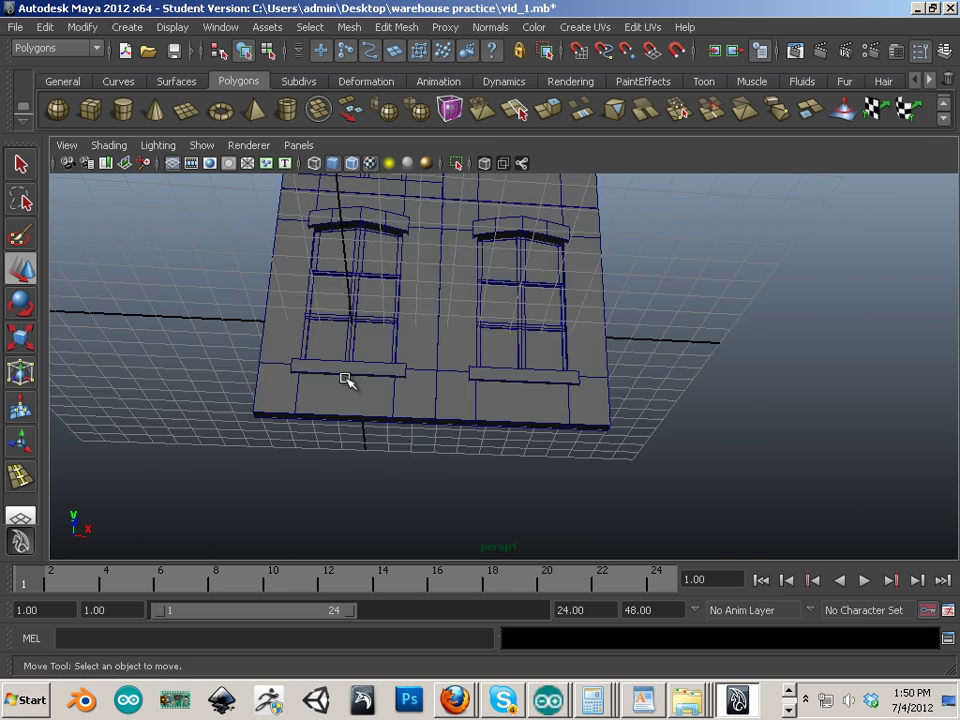
right_click_drag(345, 378, 455, 470, "alt")
middle_click_drag(458, 480, 510, 428, "alt")
left_click_drag(510, 428, 441, 383, "alt")
right_click_drag(455, 373, 455, 417)
left_click(447, 365)
left_click(381, 362, "shift")
left_click(264, 355, "shift")
left_click_drag(372, 418, 394, 490, "alt")
middle_click_drag(396, 454, 400, 490, "alt")
left_click(349, 27)
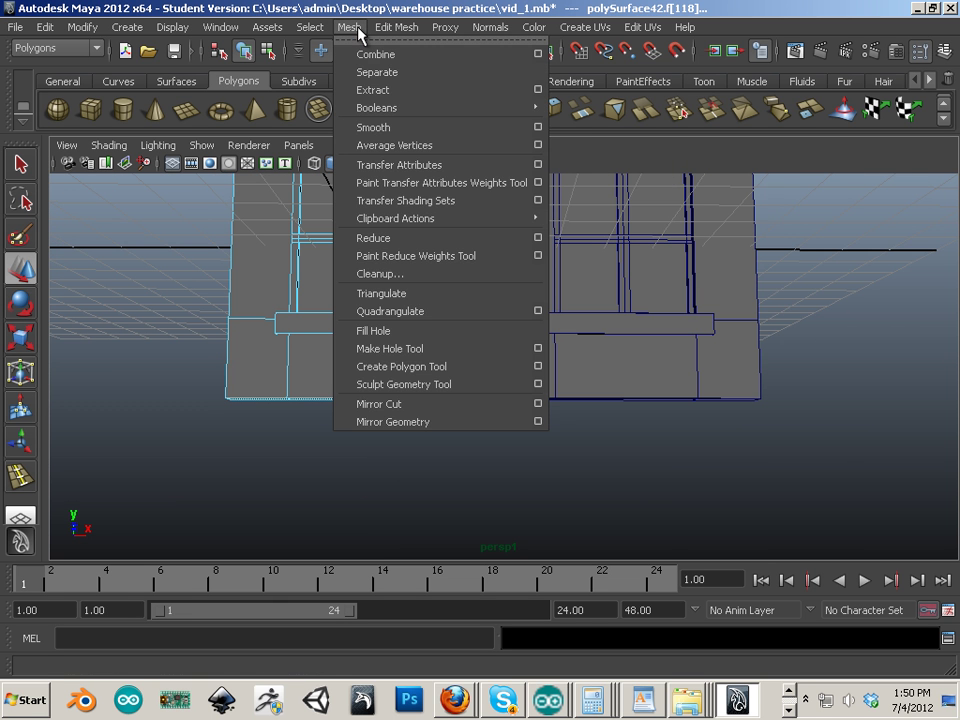
mouse_move(405, 27)
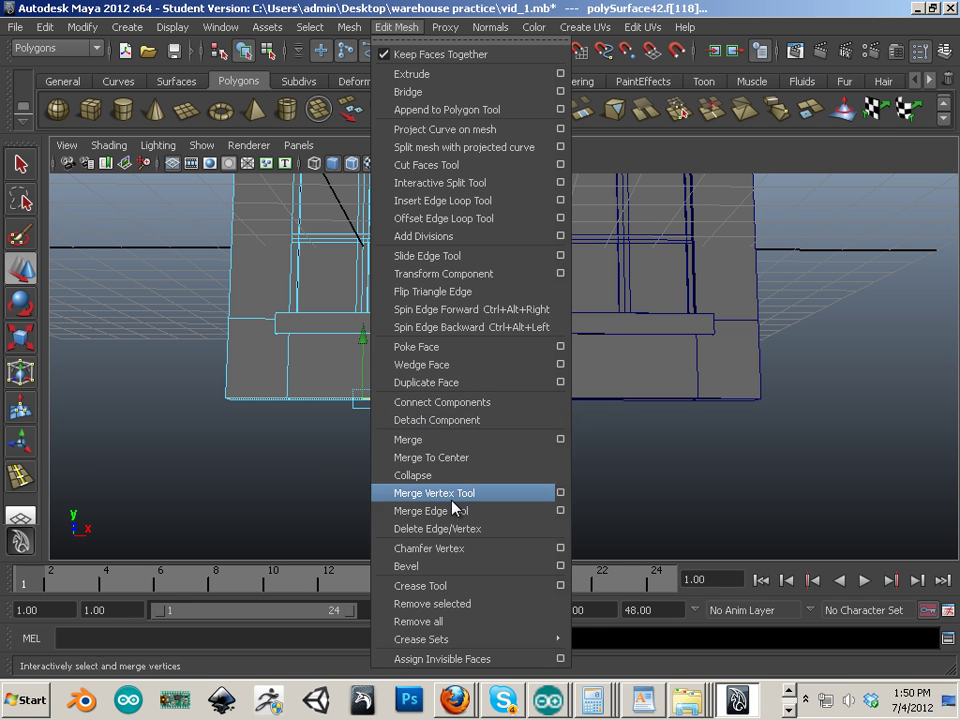
left_click(428, 386)
middle_click_drag(390, 406, 407, 384, "alt")
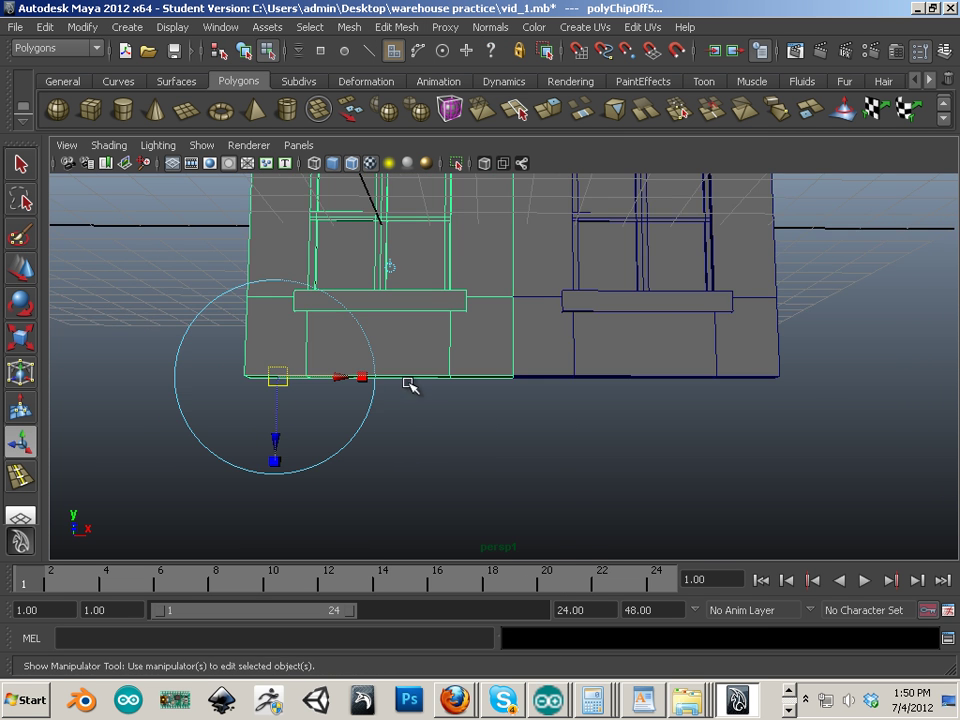
left_click_drag(415, 413, 437, 425, "alt")
left_click_drag(280, 419, 281, 425)
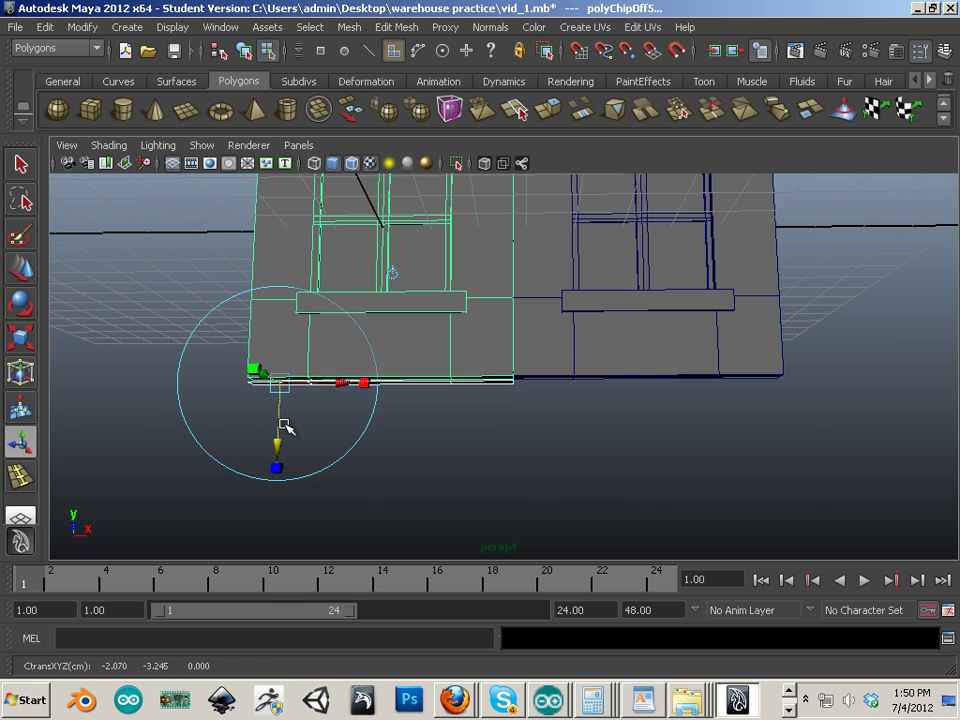
left_click(460, 464)
Extrude the duplicated bottom faces downward to form a base block beneath the left wall section.
left_click_drag(460, 464, 441, 396, "alt")
right_click(456, 380)
left_click(456, 419)
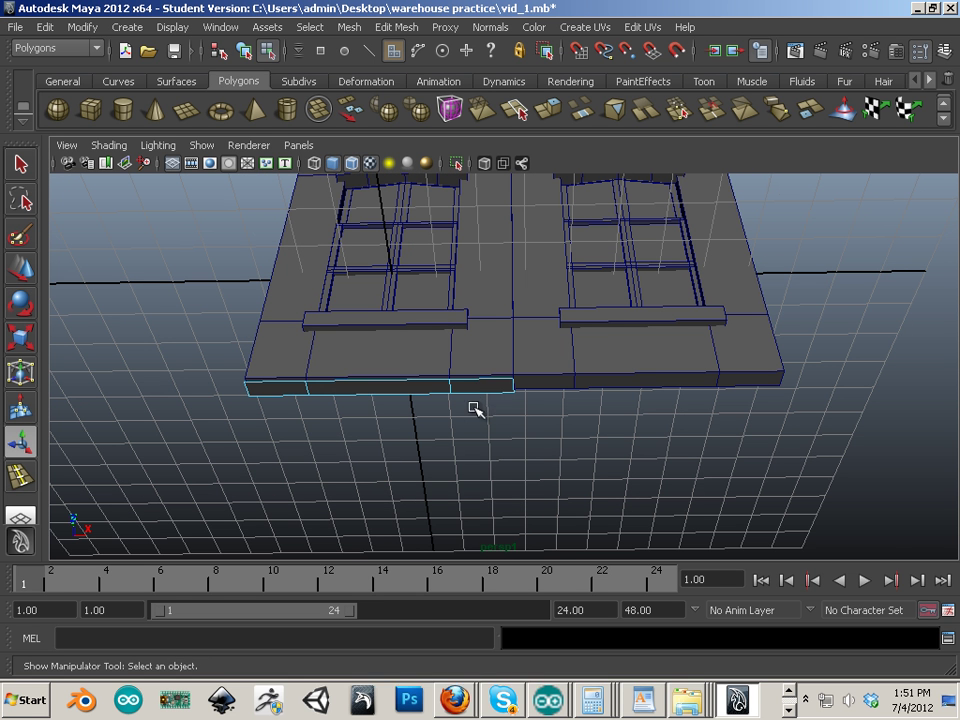
left_click(465, 390)
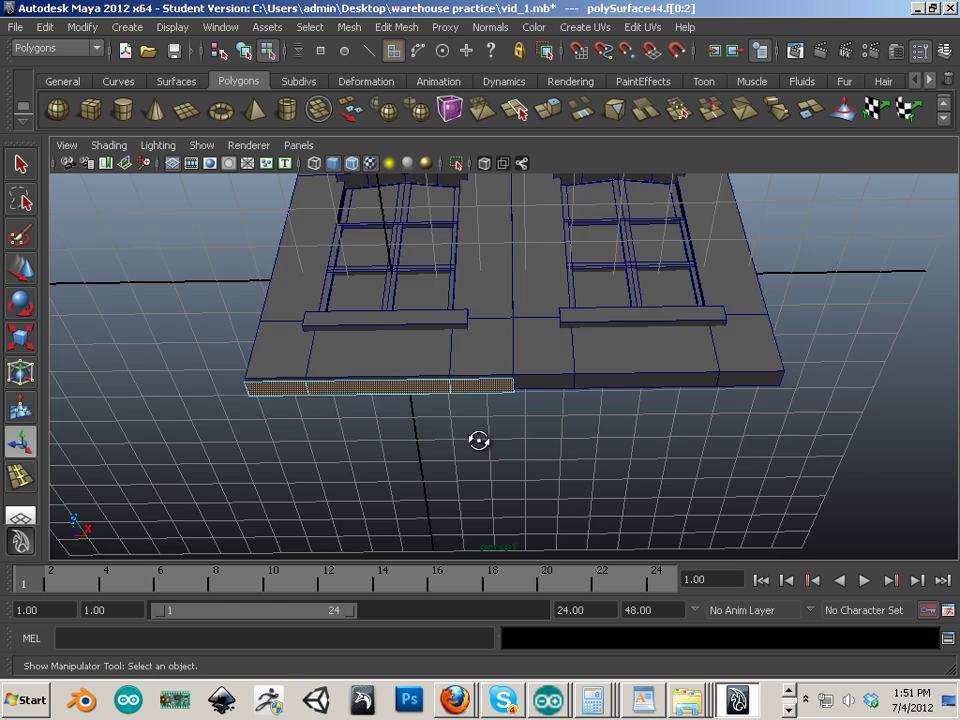
left_click_drag(478, 441, 505, 150, "alt")
left_click(551, 118)
middle_click_drag(467, 464, 493, 430, "alt")
left_click_drag(493, 430, 493, 463, "alt")
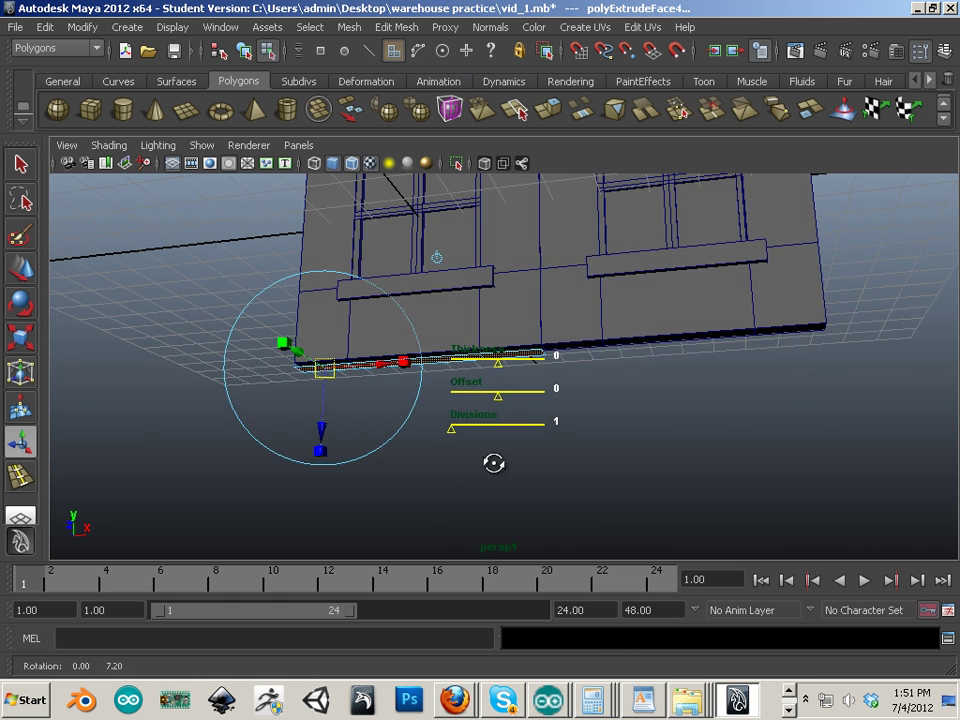
left_click_drag(324, 420, 318, 464)
left_click_drag(175, 383, 250, 324, "alt")
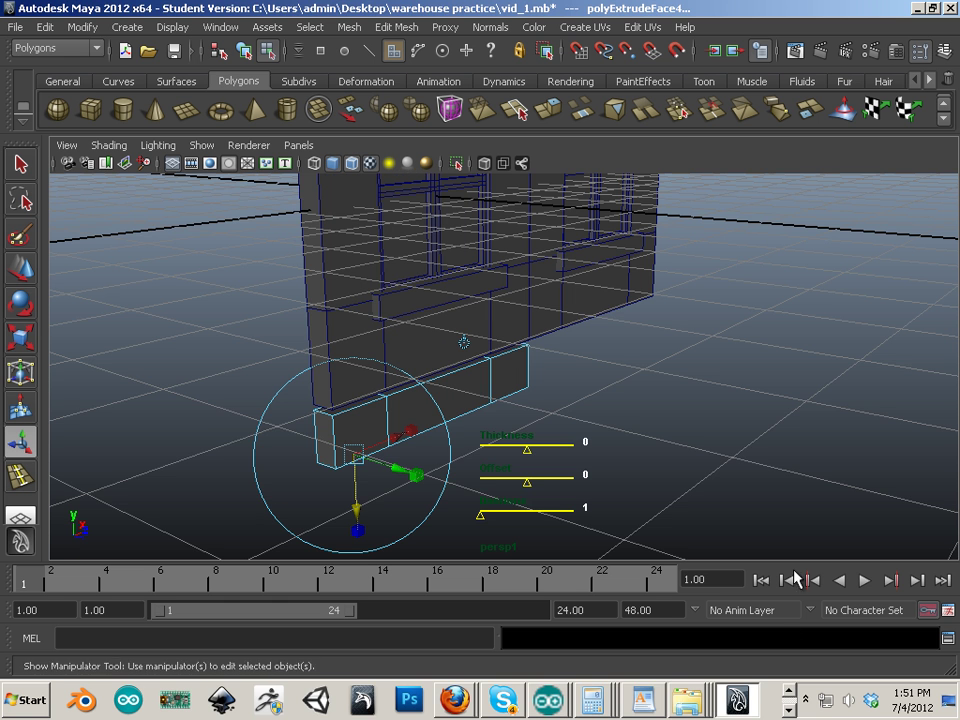
Switch to Windows Photo Viewer to check the warehouse reference photo, and move its window clear of the model view.
left_click(788, 710)
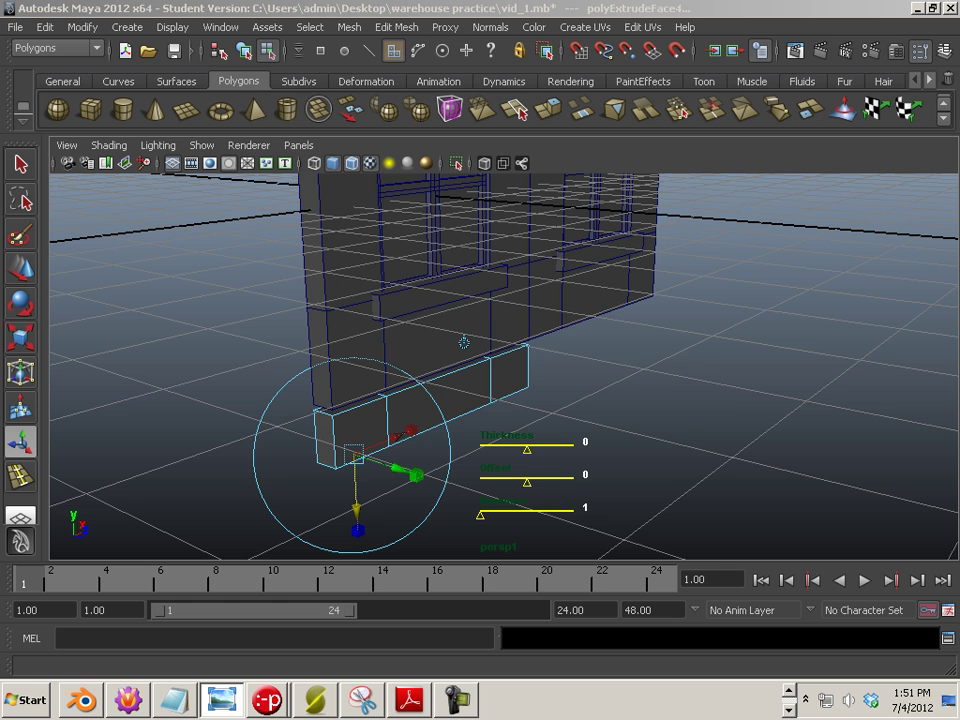
left_click(222, 700)
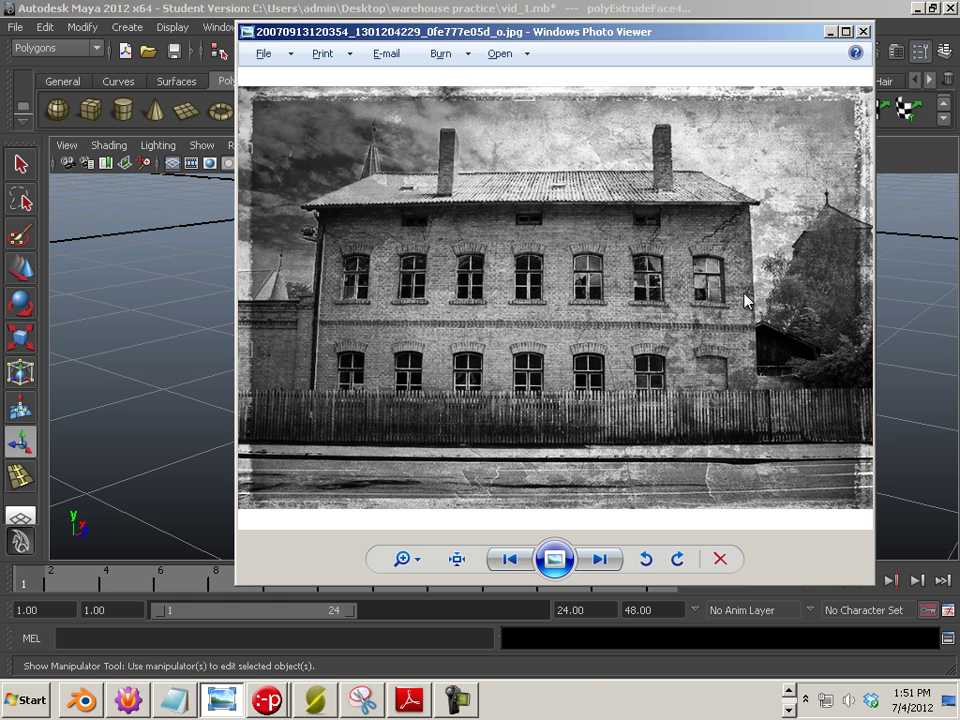
left_click_drag(526, 33, 959, 170)
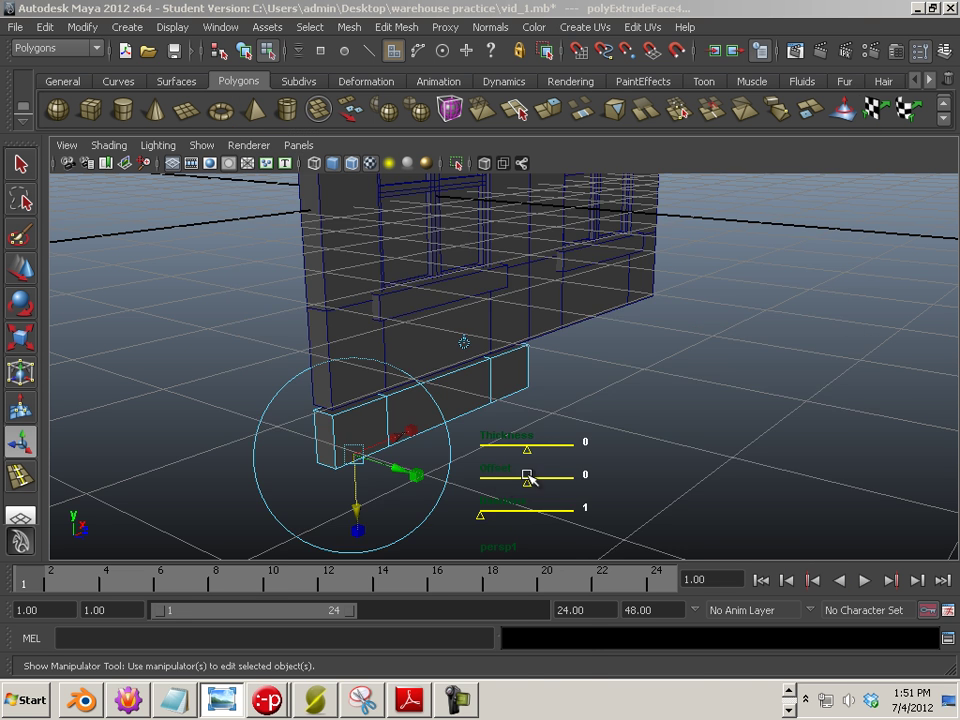
Select the base block's three front faces and pull them outward along Z to make the block thicker.
left_click_drag(506, 412, 503, 374, "alt")
right_click_drag(503, 374, 502, 414)
left_click(491, 381)
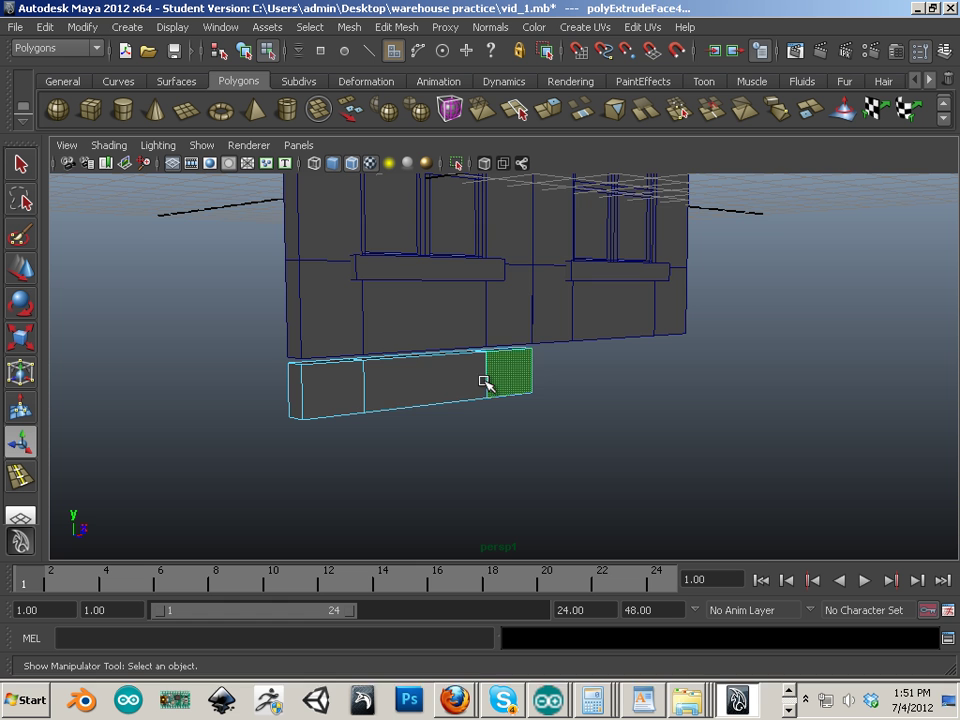
left_click(370, 387, "shift")
left_click(331, 390, "shift")
left_click_drag(304, 530, 381, 507, "alt")
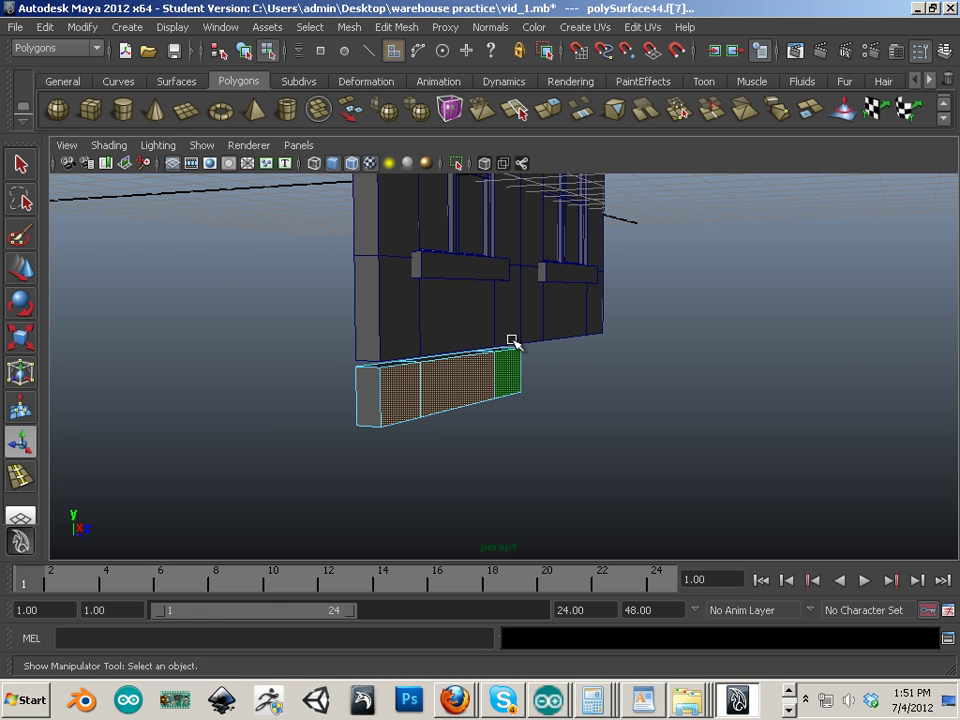
key("w")
left_click_drag(510, 393, 533, 396)
Move the whole base block up and back under the wall, to about 0.164 in Y and -0.201 in Z.
right_click_drag(391, 401, 475, 360)
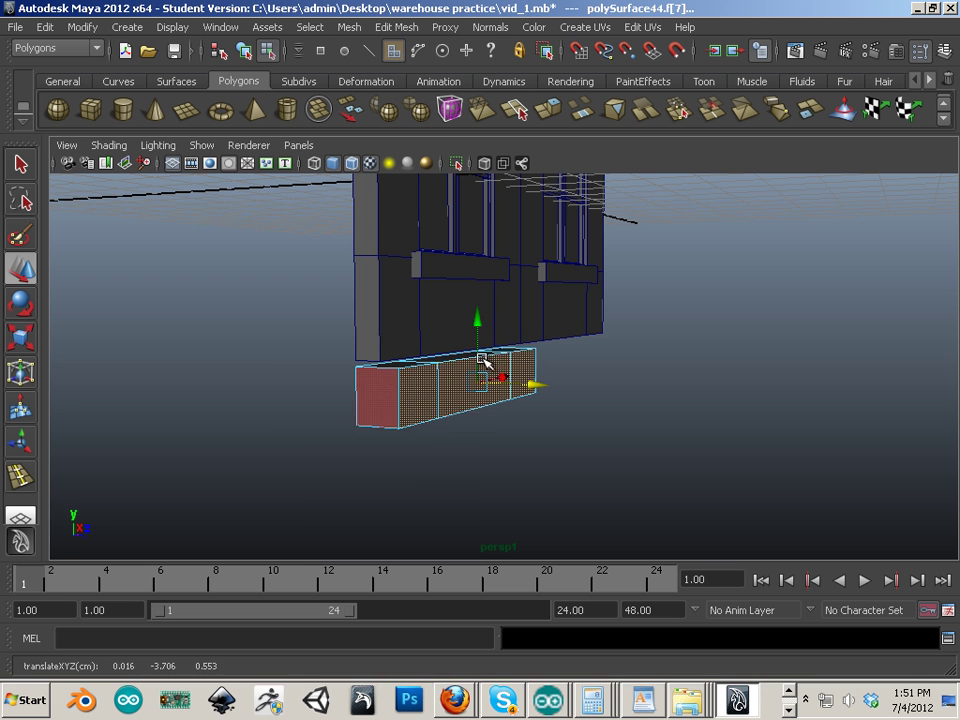
left_click_drag(491, 401, 441, 481, "alt")
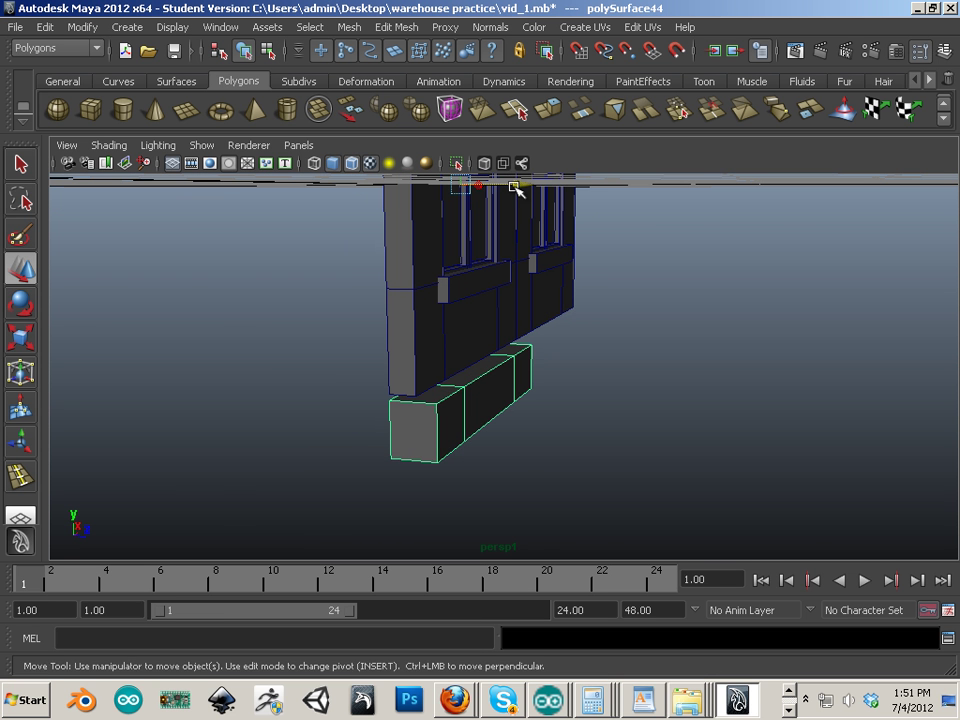
left_click_drag(519, 281, 411, 179, "alt")
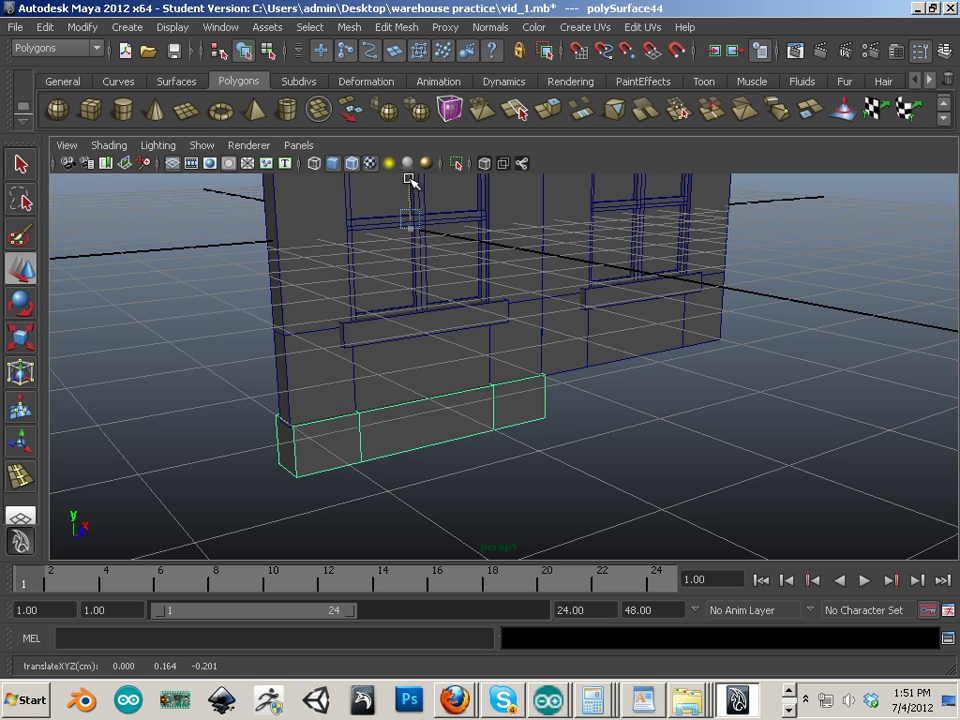
Try to shift the base block sideways to about -0.165 in X, and undo that move.
left_click_drag(514, 426, 480, 418, "alt")
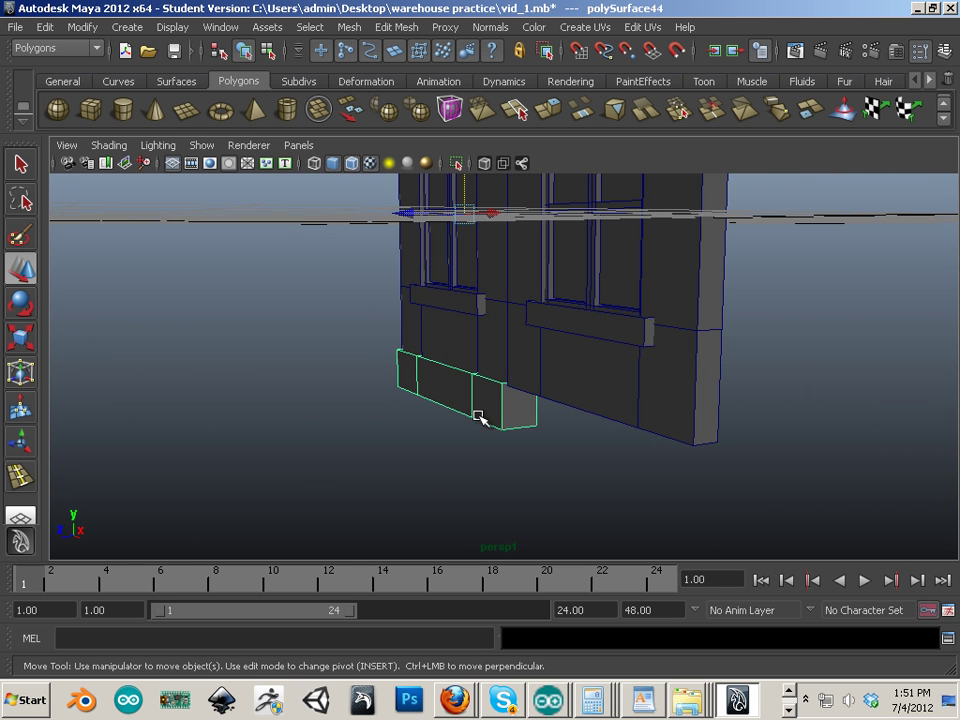
left_click(494, 213)
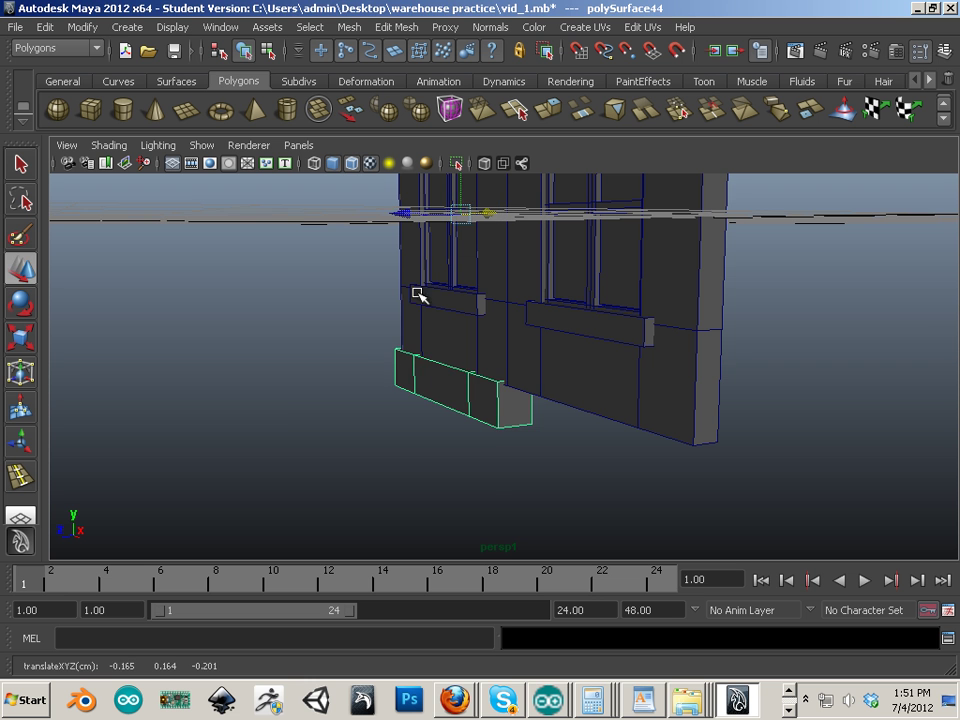
key("ctrl+z")
key("q")
key("ctrl+s")
left_click(518, 360)
Move the base block slightly forward along Z, to about -0.003, so it projects from the wall's front.
left_click_drag(619, 456, 598, 474, "alt")
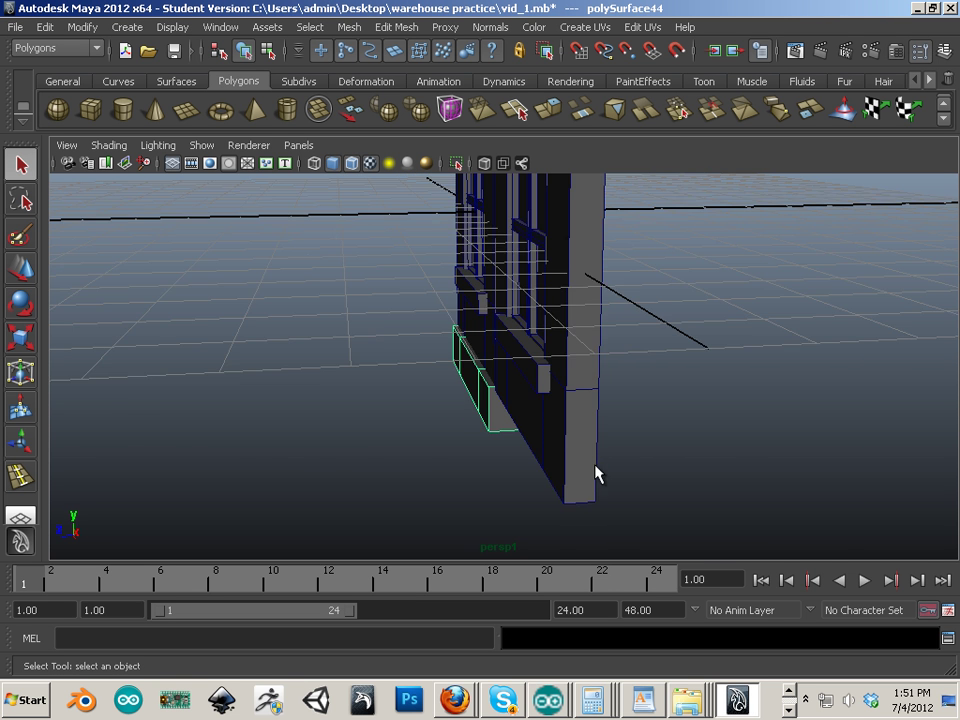
right_click_drag(598, 474, 575, 495, "alt")
left_click(14, 268)
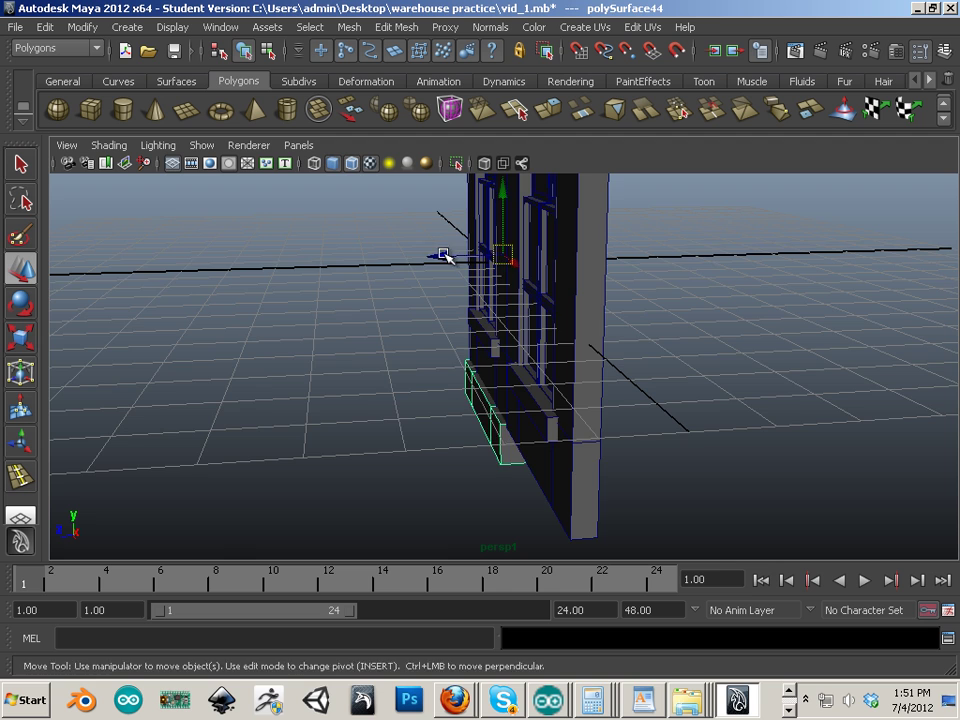
left_click_drag(445, 257, 437, 257)
Duplicate the base block and move the copy to about 5.407 in X, beneath the right wall section.
left_click_drag(318, 438, 343, 446, "alt")
right_click_drag(343, 446, 469, 484, "alt")
left_click_drag(469, 484, 407, 454, "alt")
left_click(417, 452)
key("ctrl+d")
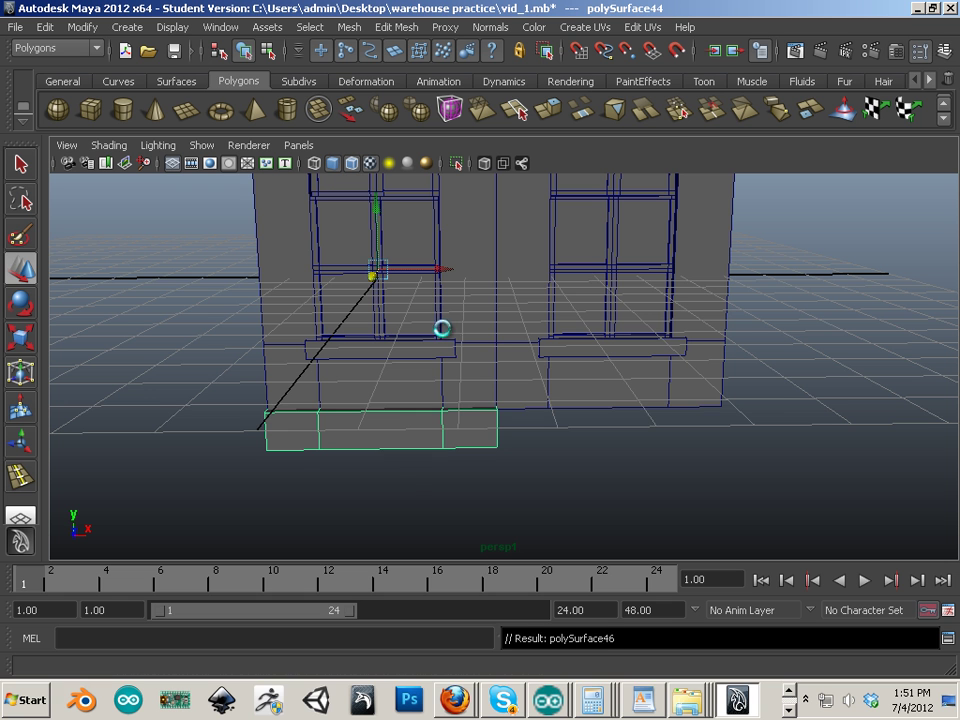
left_click_drag(446, 272, 676, 325)
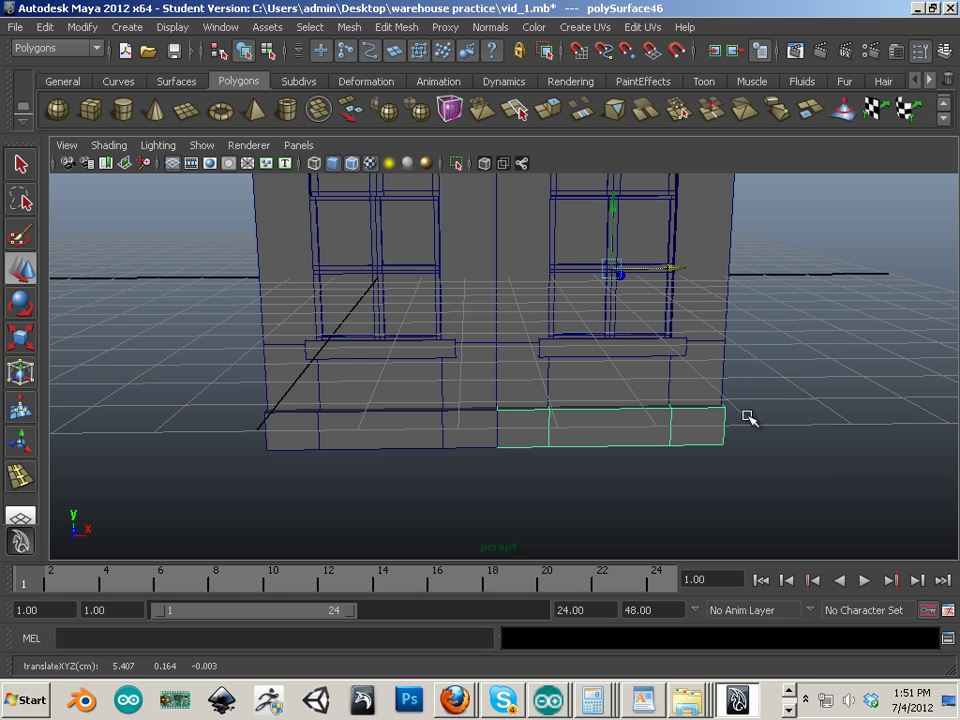
Inspect the assembled two-bay facade and its base from several angles, and select the left base block.
right_click_drag(816, 476, 430, 465, "alt")
left_click_drag(430, 465, 548, 500, "alt")
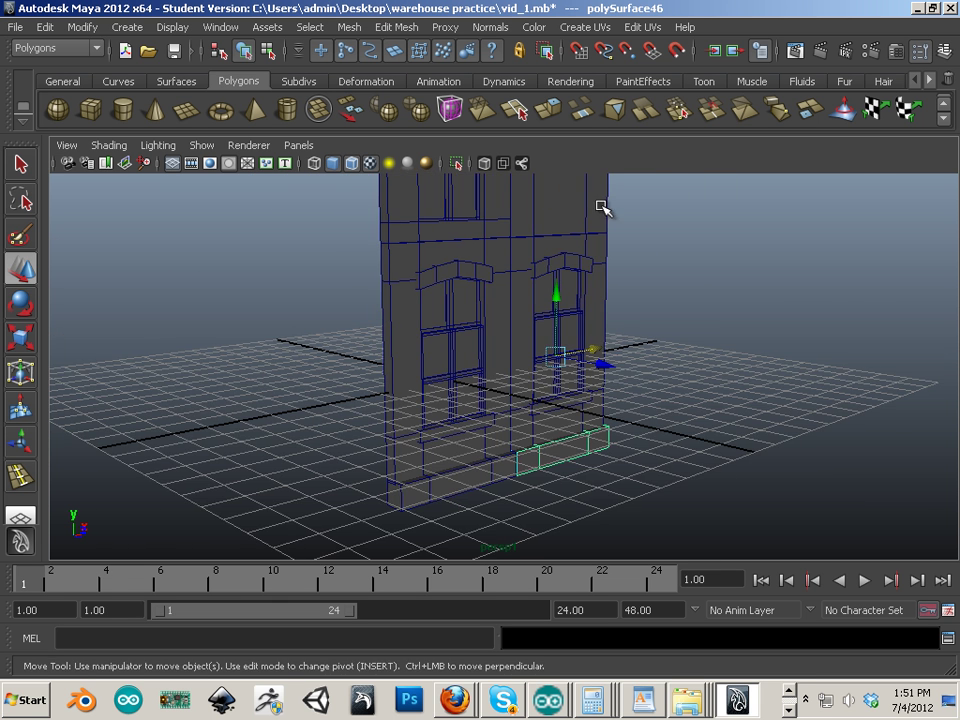
left_click_drag(667, 380, 440, 415, "alt")
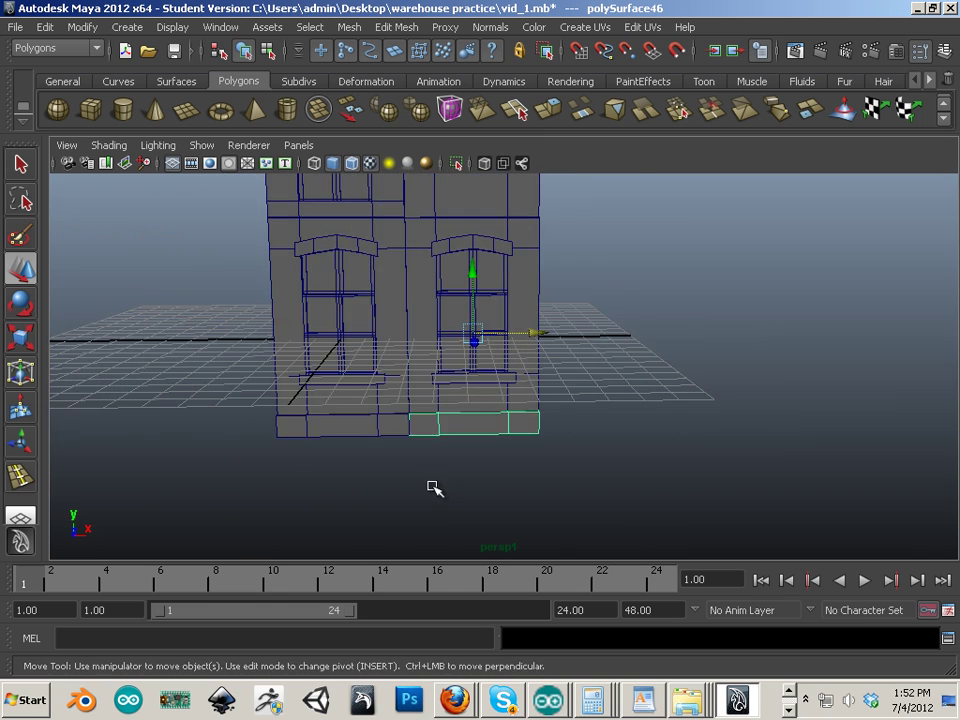
middle_click_drag(433, 489, 492, 442, "alt")
left_click(429, 468)
left_click(482, 493)
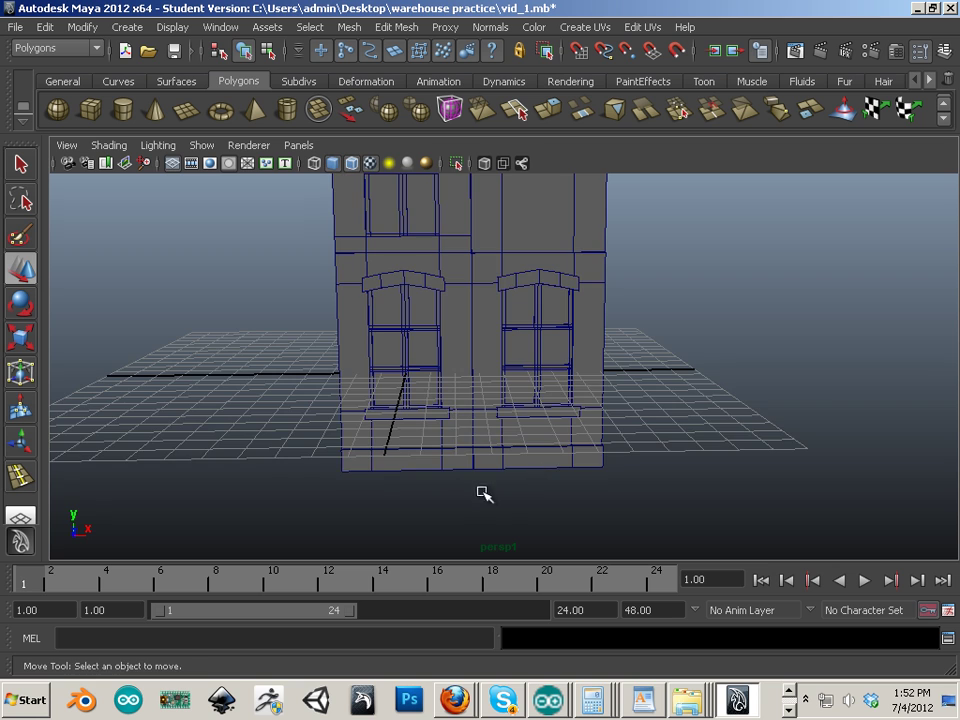
left_click(424, 469)
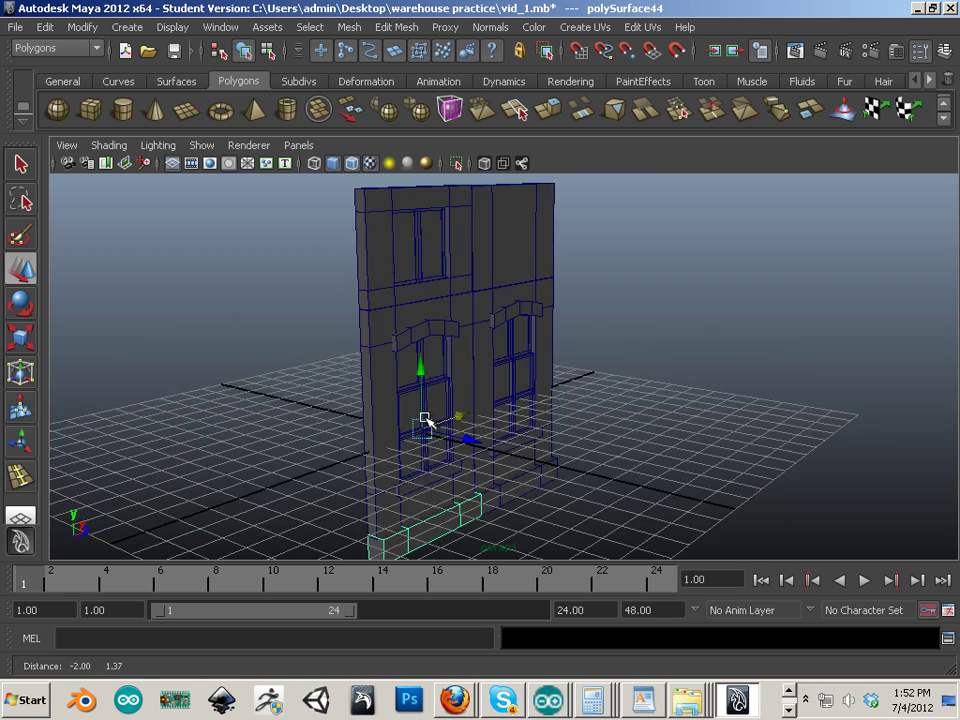